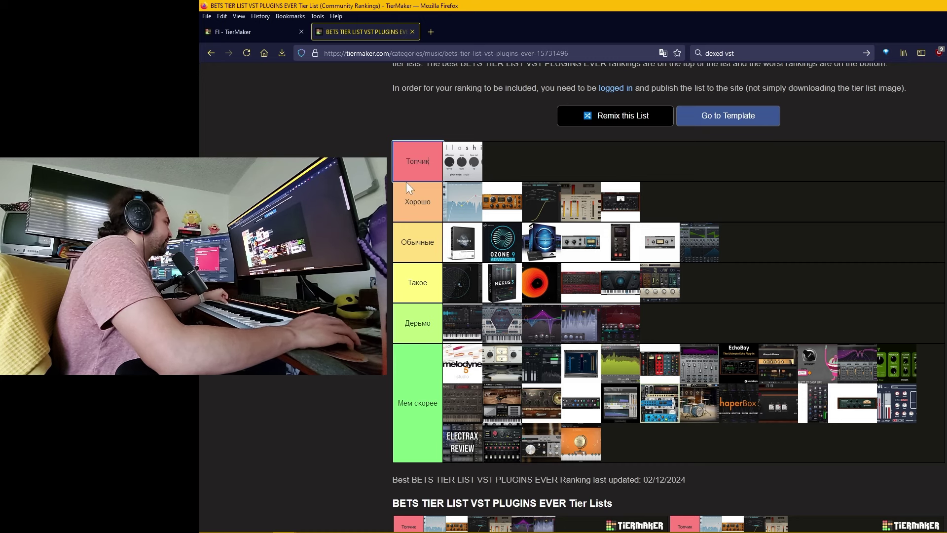
Step: Select the Russian tier label "Топчик" and look up its English translation
key("ctrl+a")
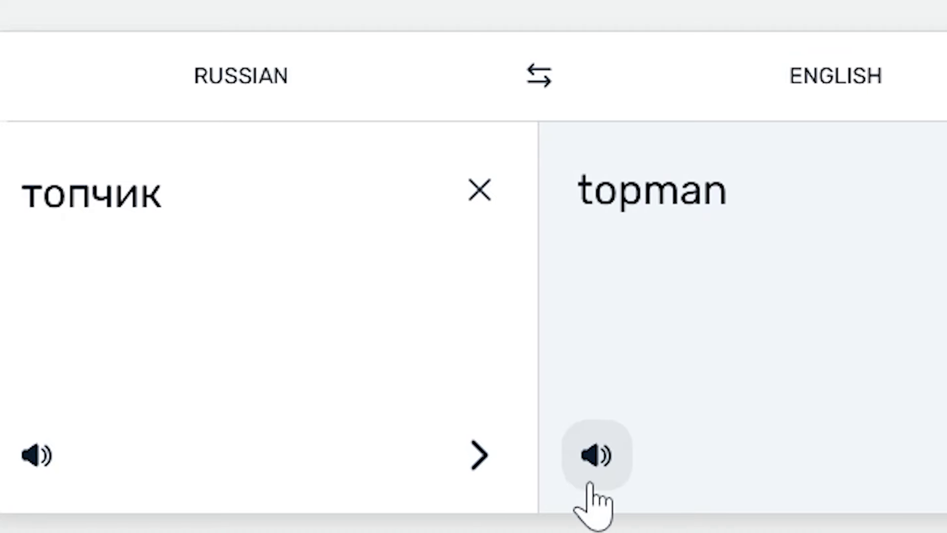
left_click(566, 251)
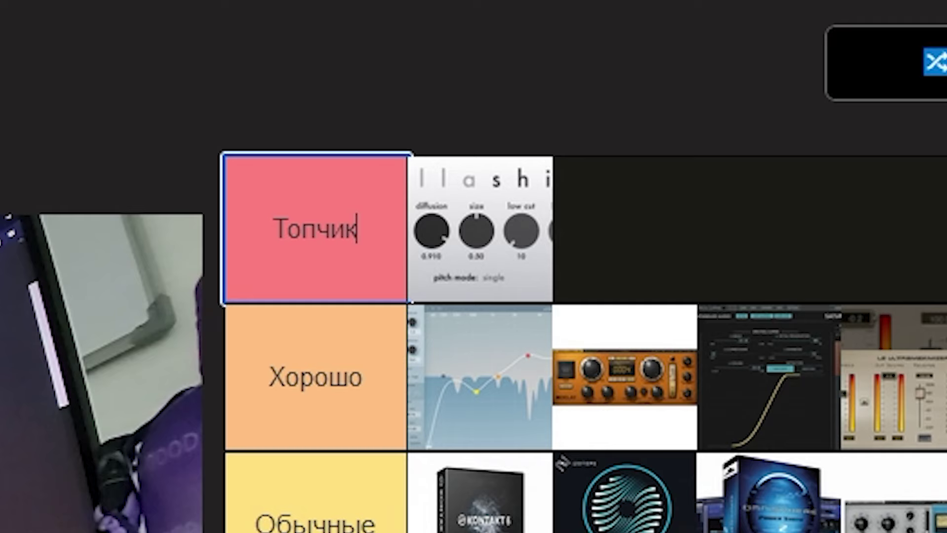
key("ctrl+a")
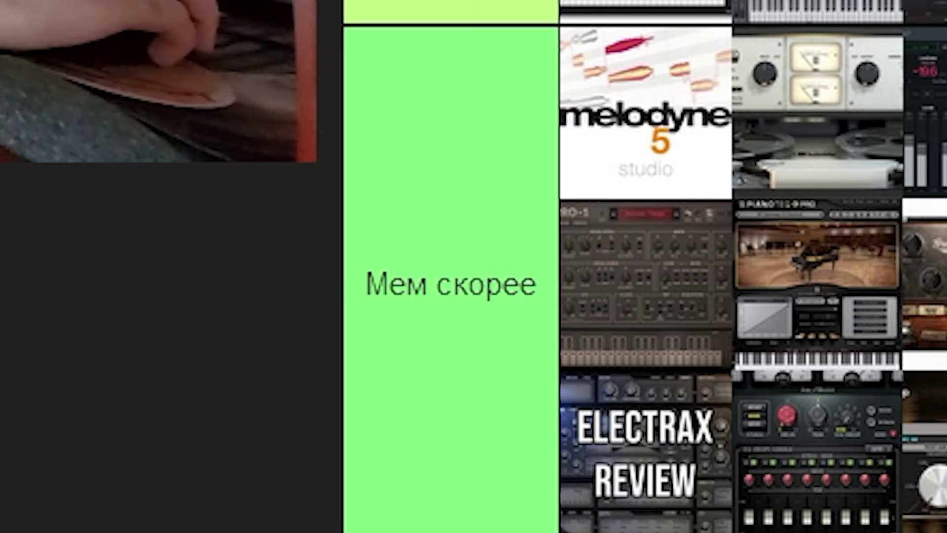
key("ctrl+a")
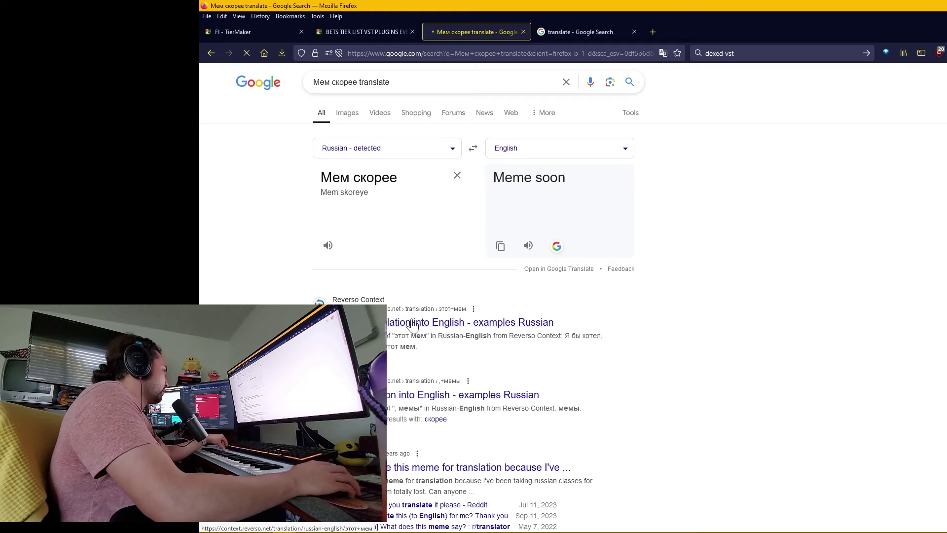
Step: Translate the tier labels "Мем скорее" and "Дерьмо" from Russian to English and play the pronunciation of "Дерьмо"
left_click(471, 173)
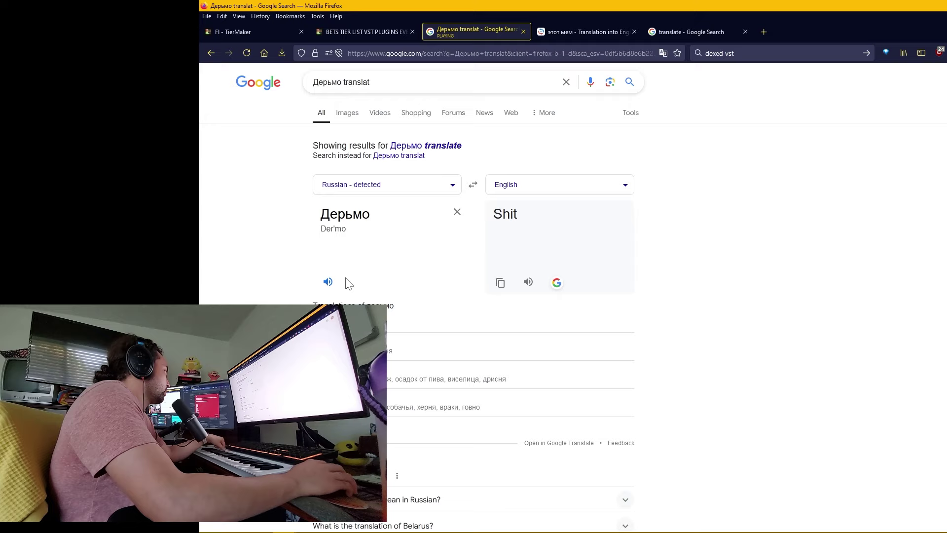
left_click(535, 228)
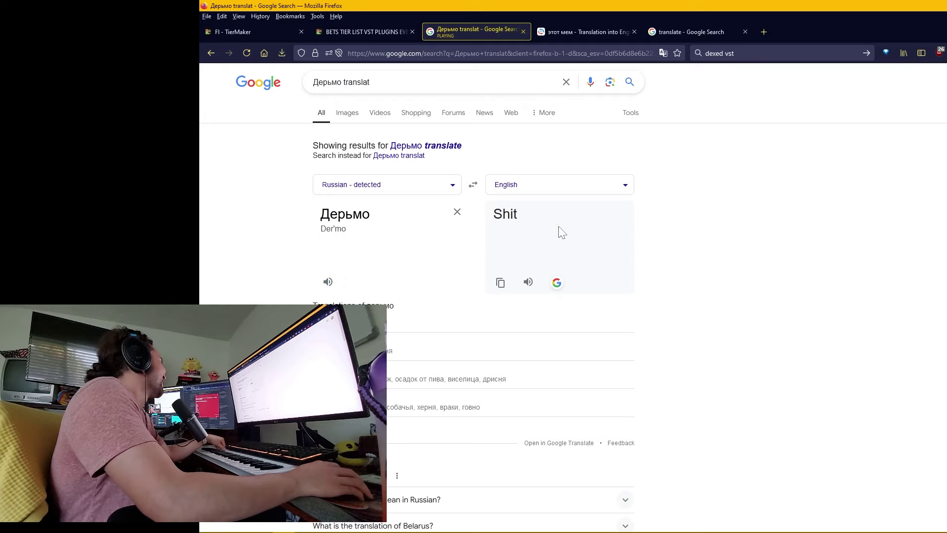
left_click(327, 280)
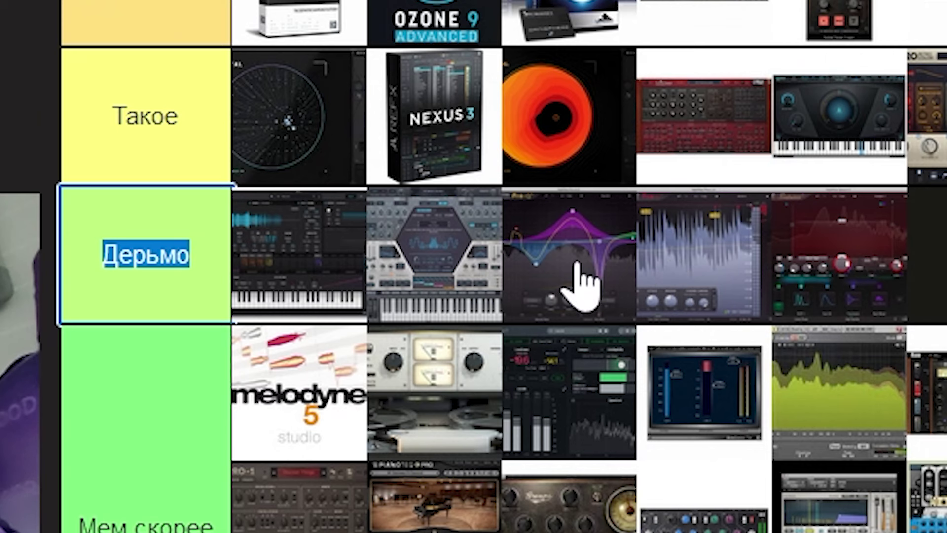
left_click(587, 267)
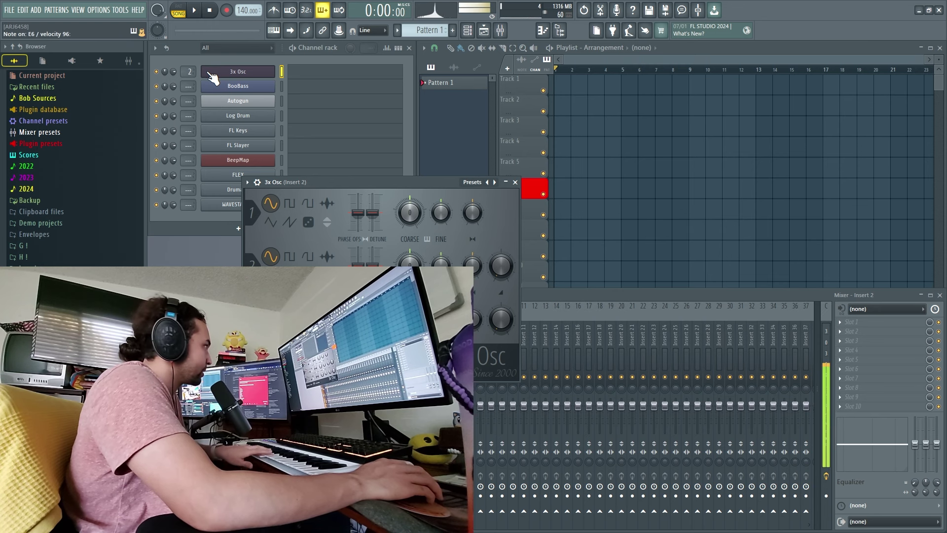
Step: Switch to FL Studio and open each stock instrument channel from BooBass down to WAVESTATION to audition its sound
left_click(268, 90)
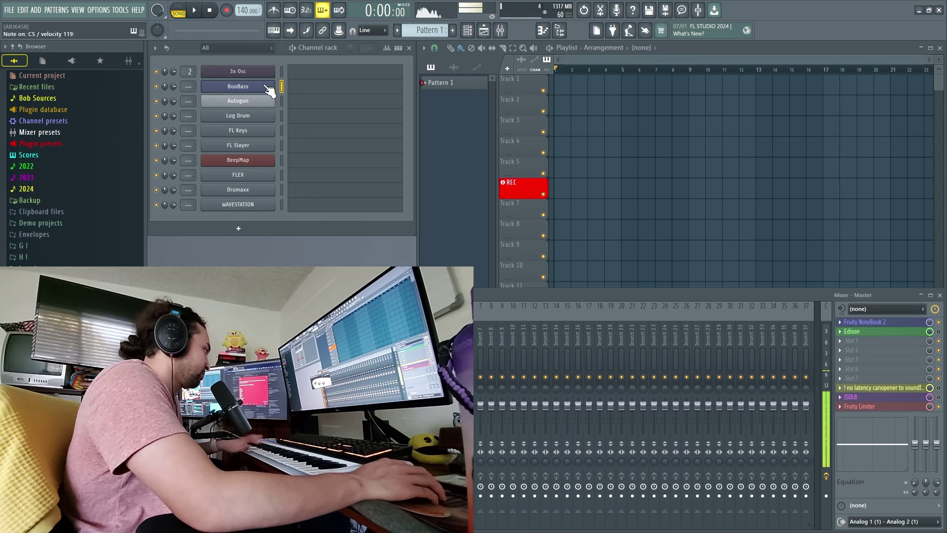
left_click(256, 101)
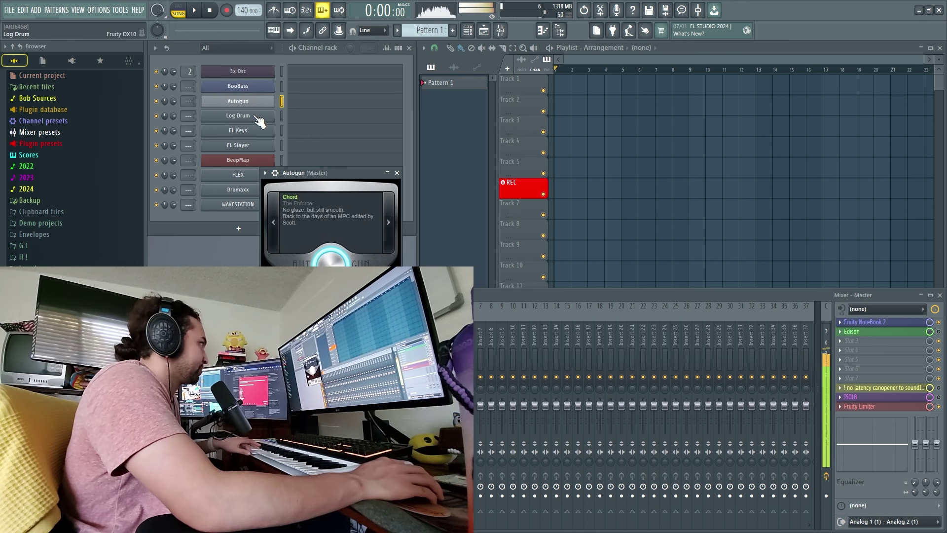
left_click(256, 116)
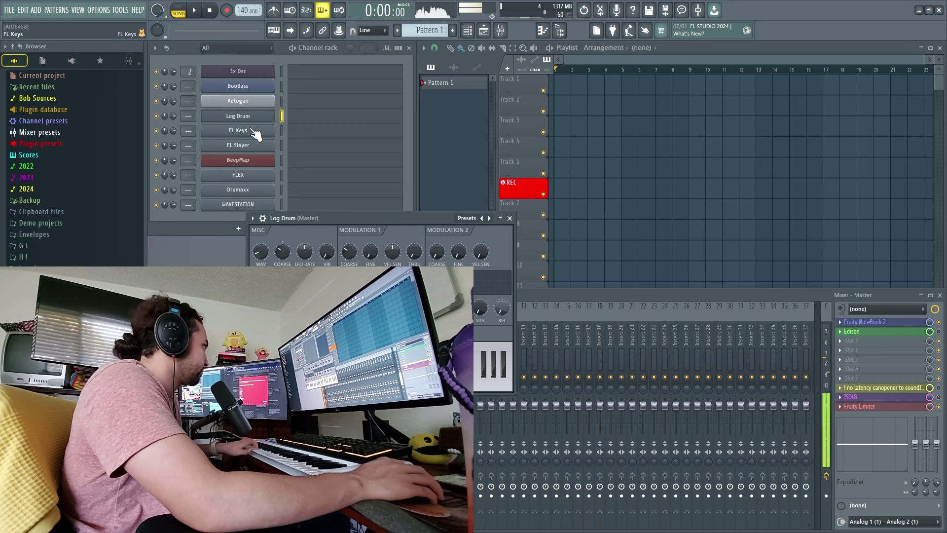
left_click(254, 130)
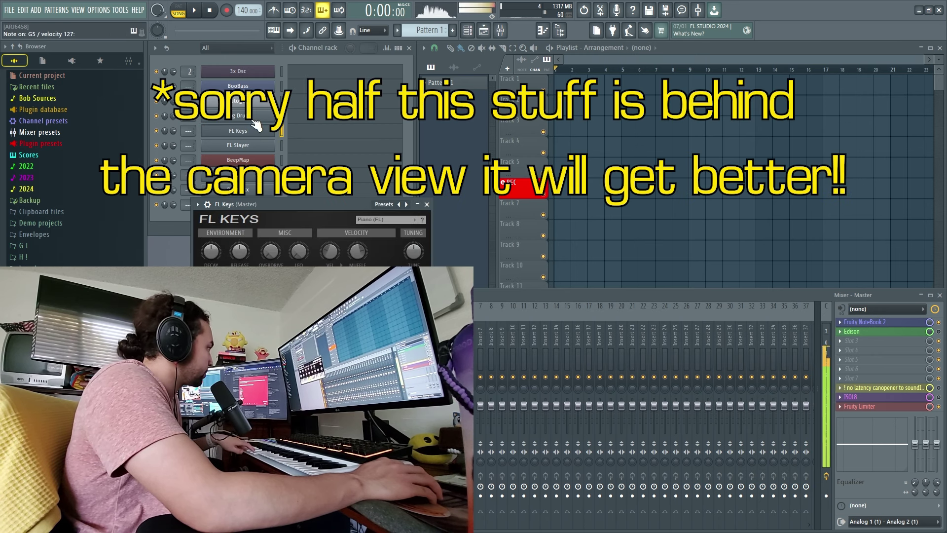
left_click(262, 151)
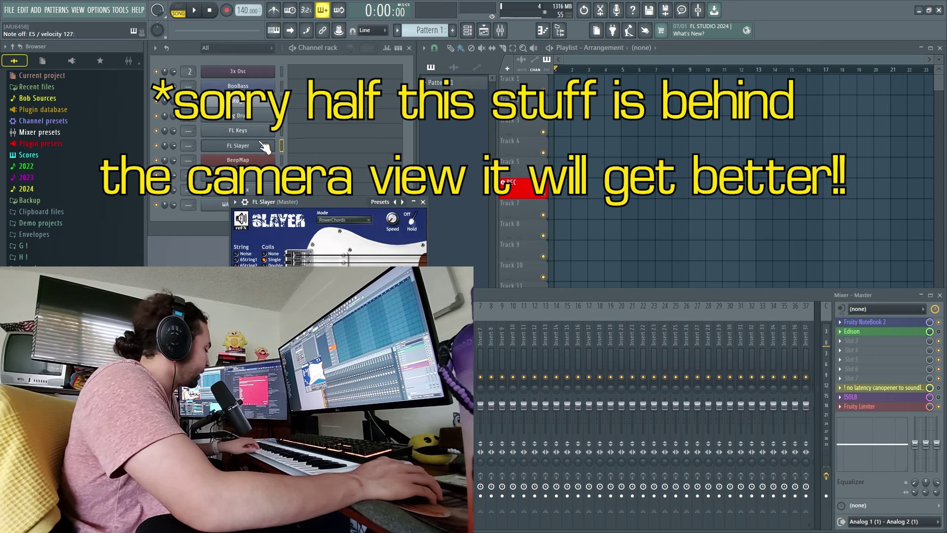
left_click(258, 160)
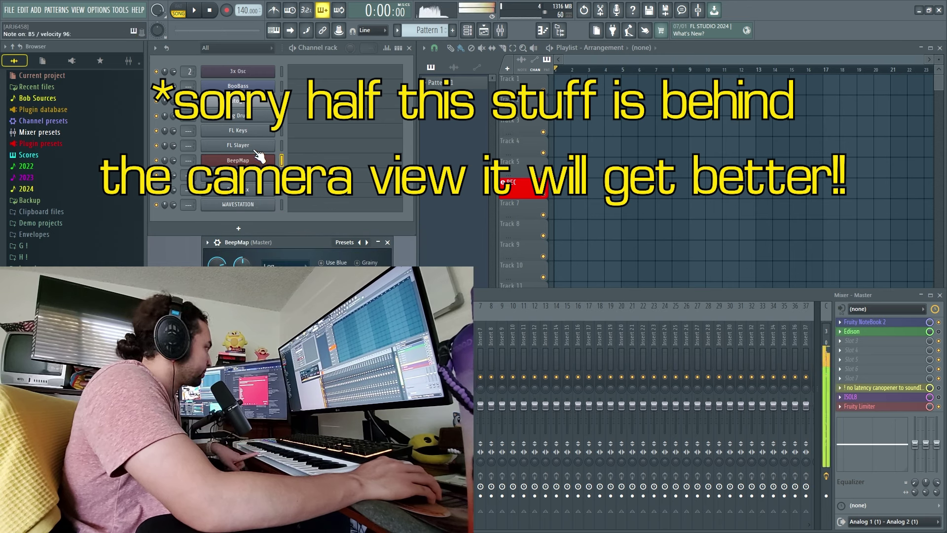
left_click(249, 175)
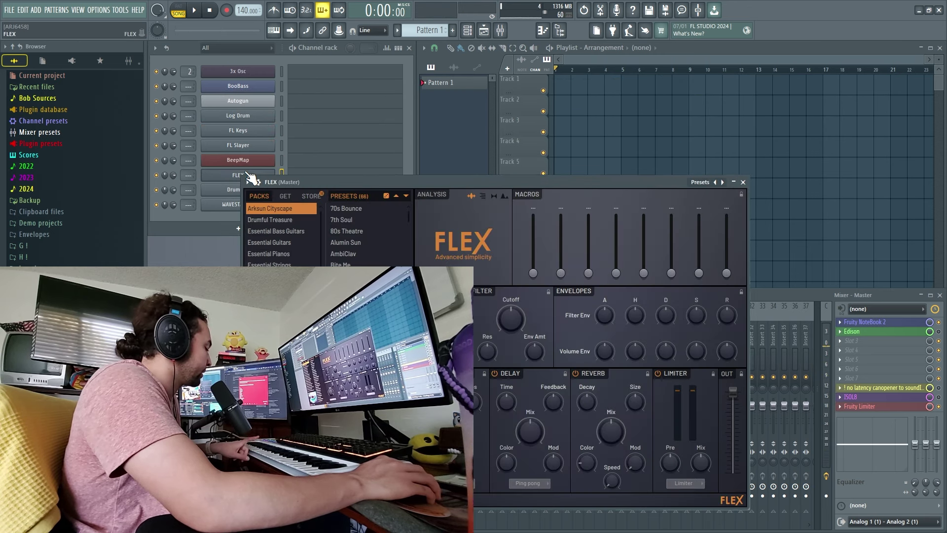
left_click(270, 190)
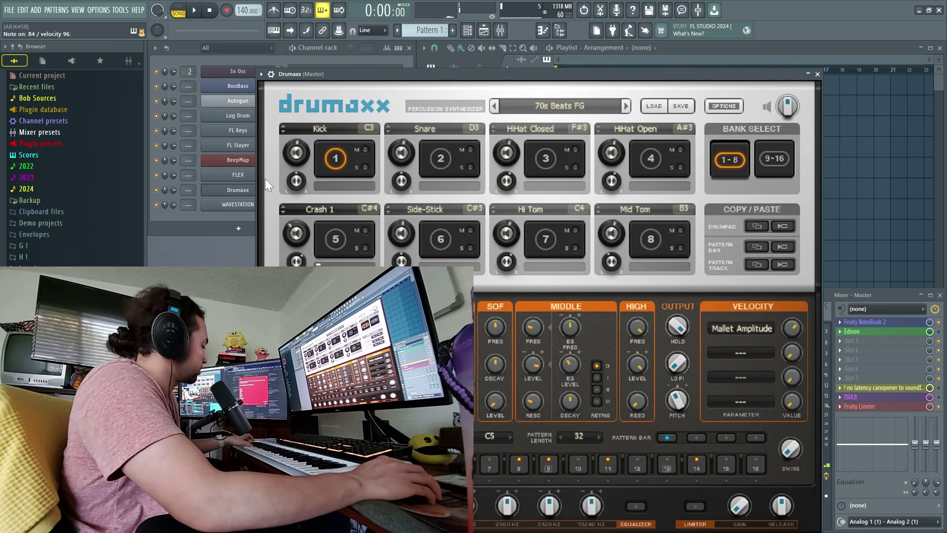
left_click(238, 204)
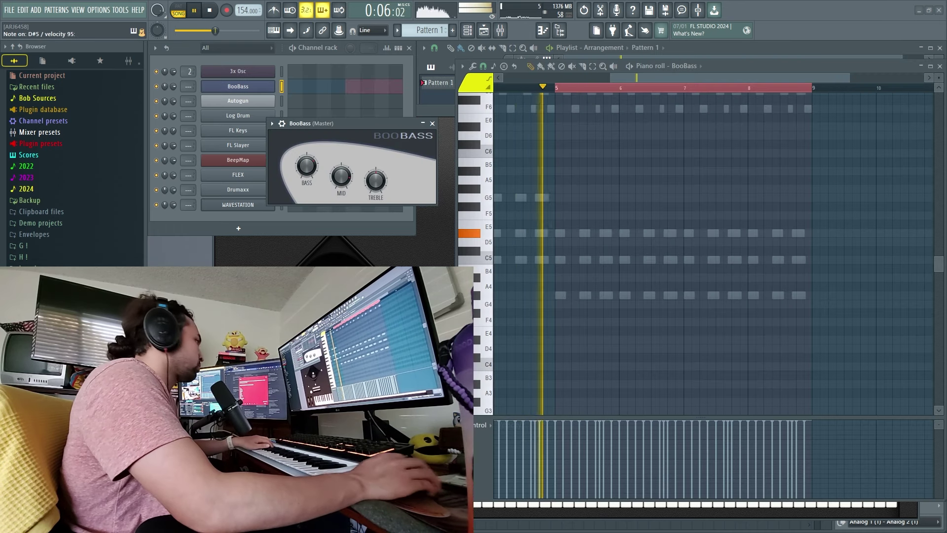
Step: Move the BooBass window aside and review the melody notes in the BooBass piano roll during playback
left_click_drag(584, 178, 632, 182)
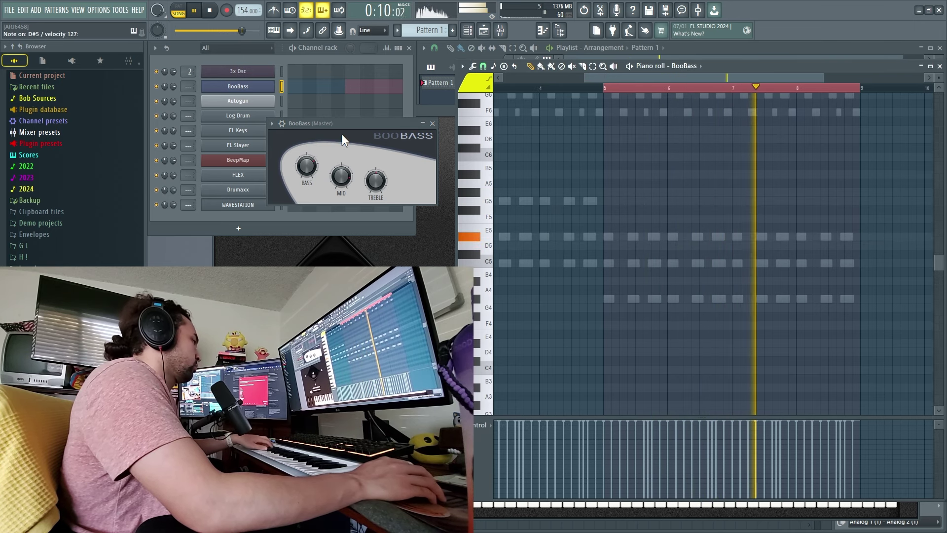
left_click_drag(345, 121, 419, 119)
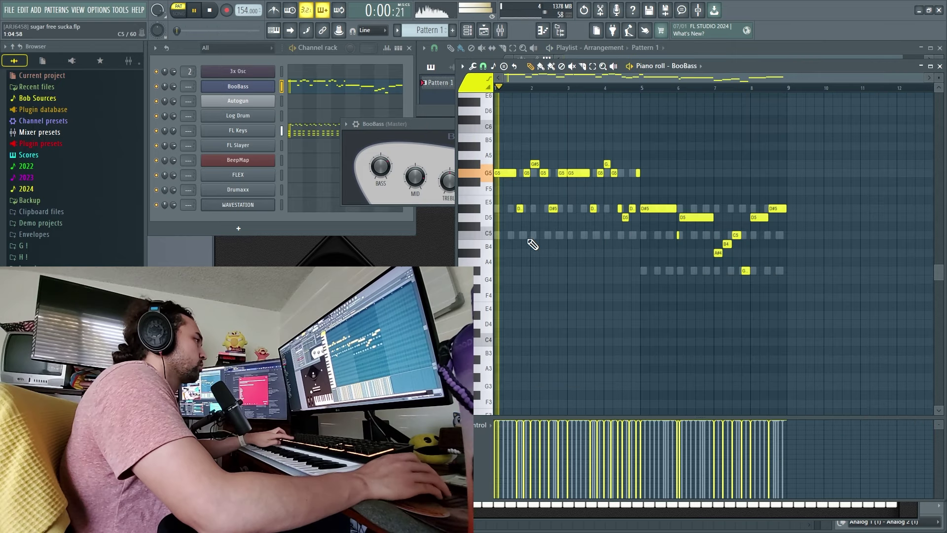
scroll(531, 243, "up", 3)
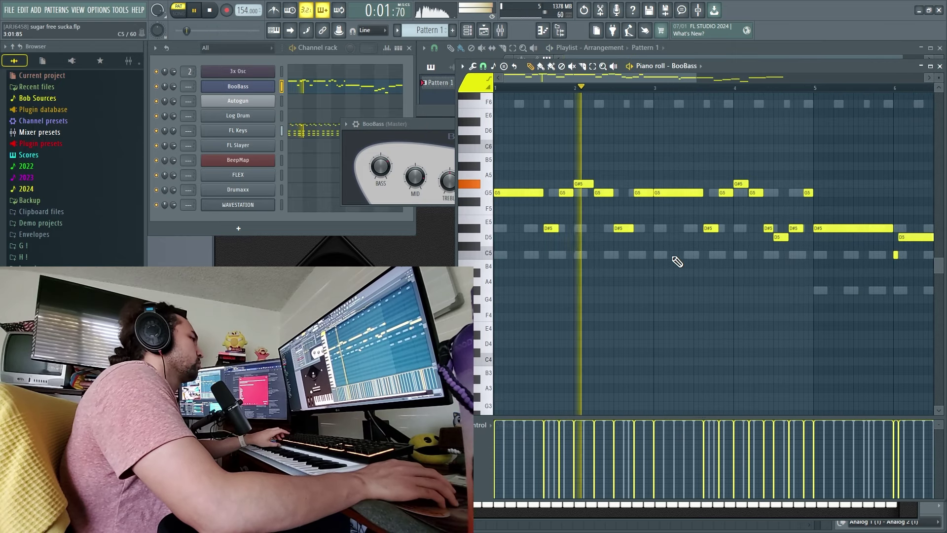
left_click_drag(665, 255, 572, 246)
scroll(656, 260, "down", 2)
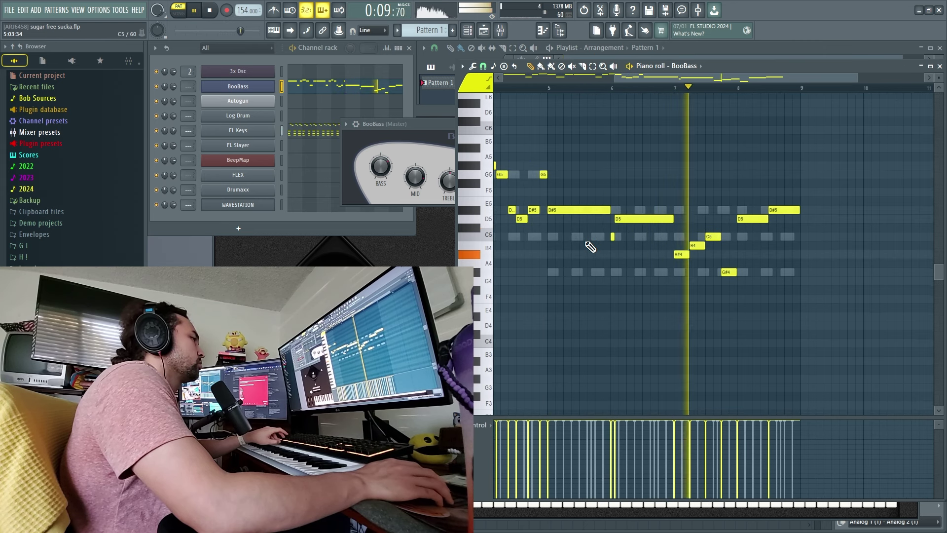
key("space")
Step: Set Autogun's preset number to 68416816 and browse forward through the presets after it
left_click(594, 261)
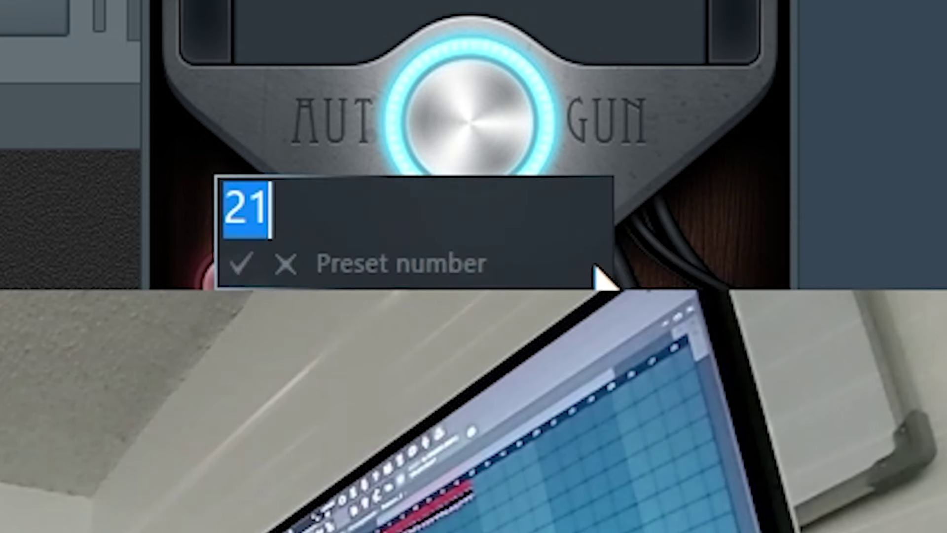
type("6")
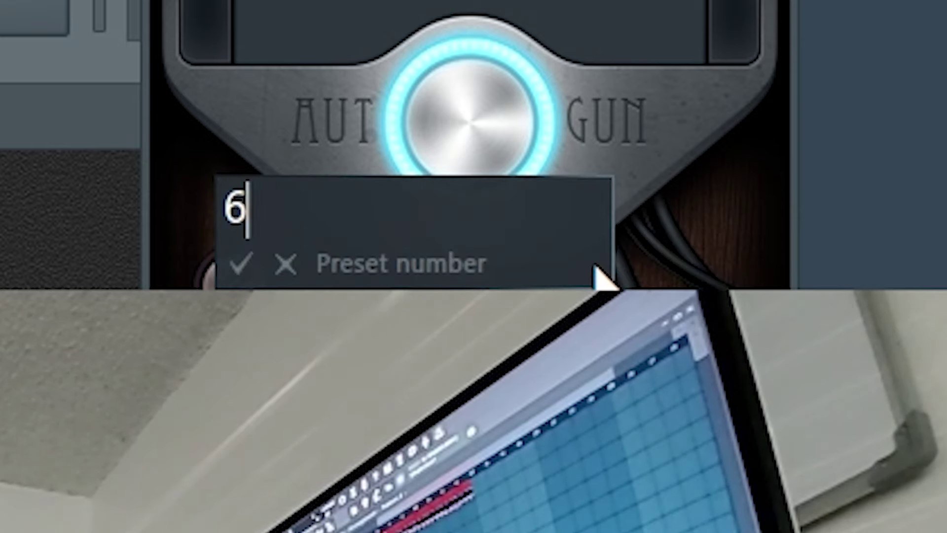
type("8416816")
key("Return")
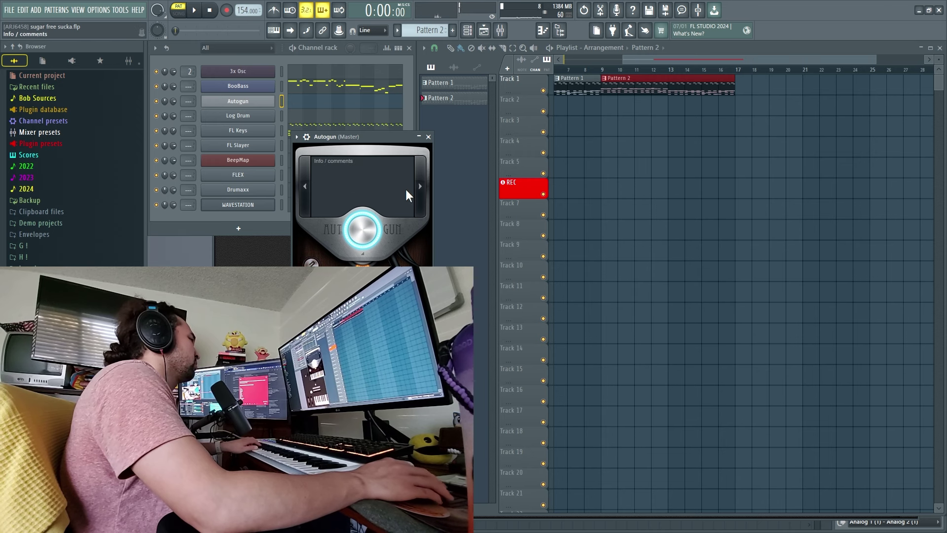
left_click(418, 185)
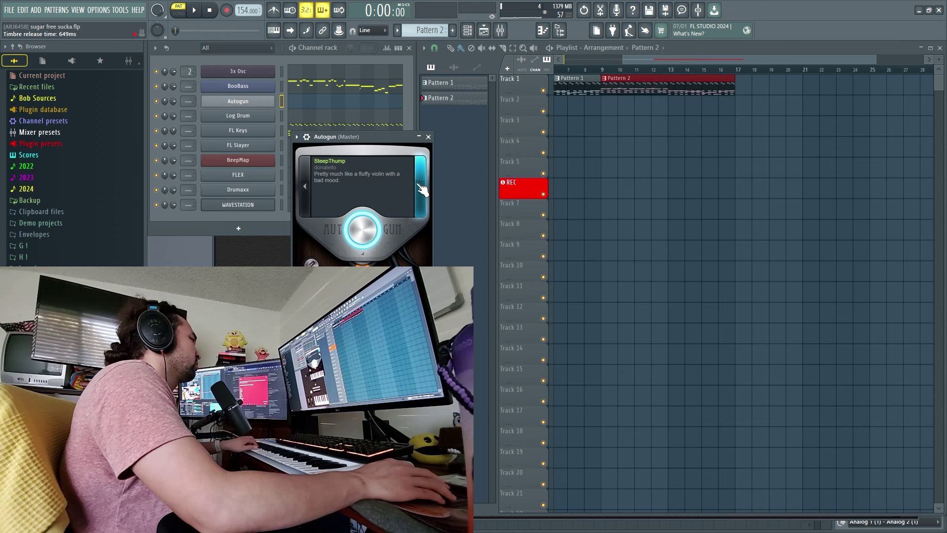
left_click(421, 187)
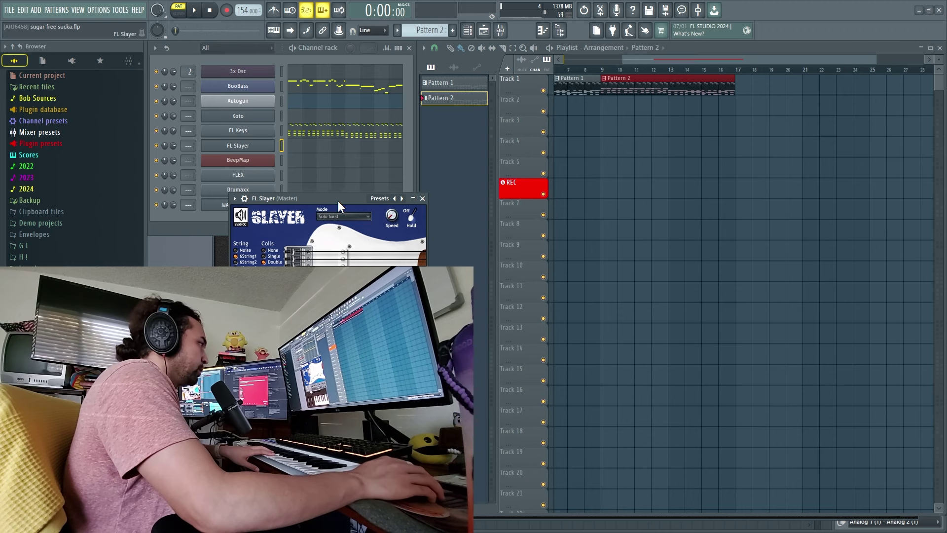
Step: Stop the song playback and select the FL Keys channel for playing
left_click_drag(337, 201, 383, 188)
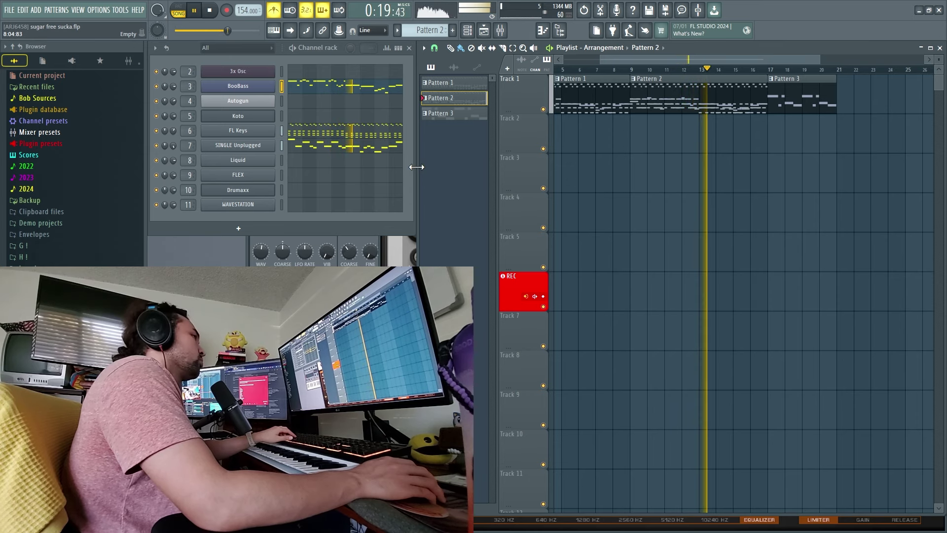
key("space")
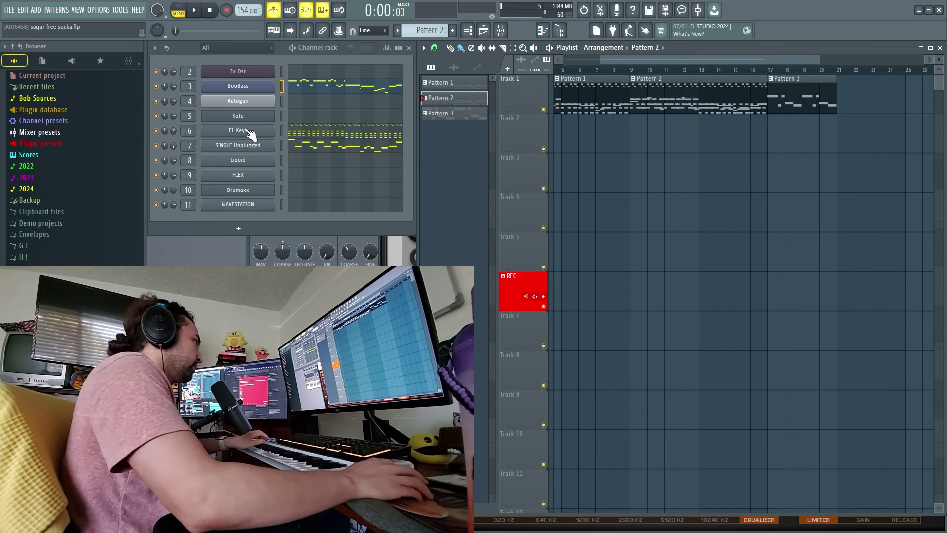
left_click(282, 131)
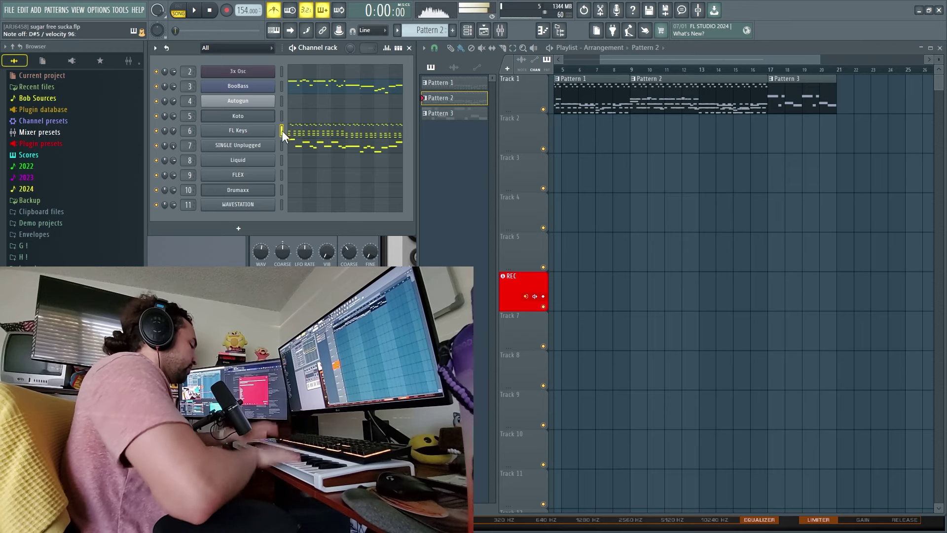
Step: Play the song around the start of Pattern 3 and open that pattern's BooBass notes in the piano roll
left_click(754, 74)
key("space")
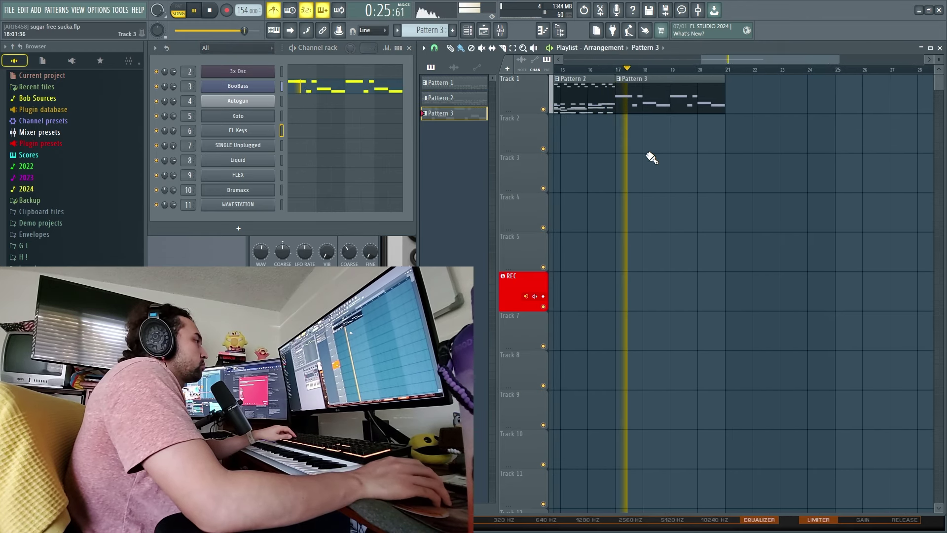
left_click(384, 94)
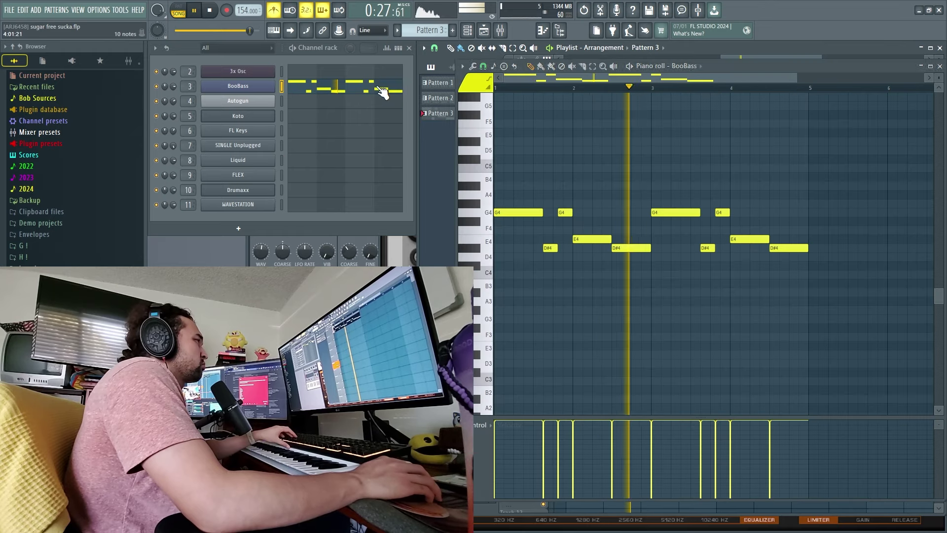
left_click(273, 190)
key("l")
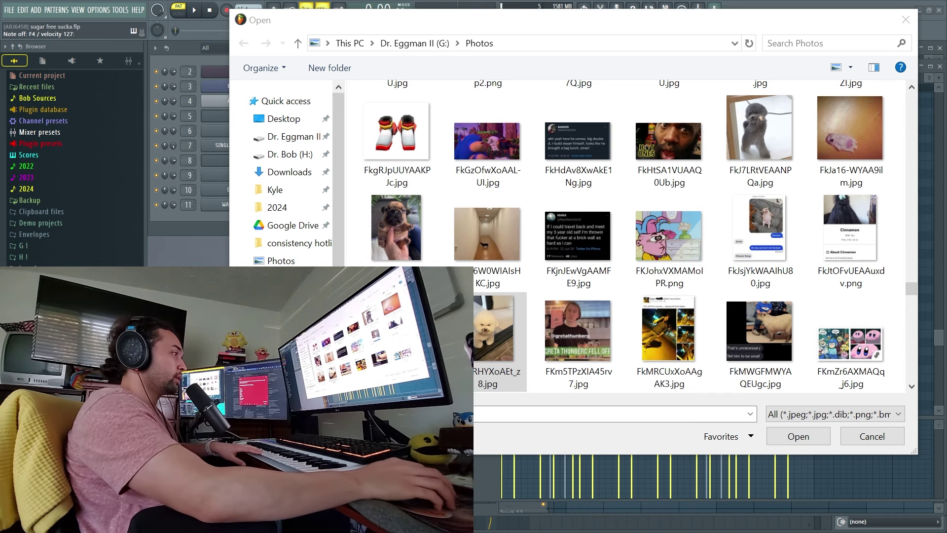
Step: Load the white fluffy dog picture from the Photos folder on the G: drive
left_click(485, 327)
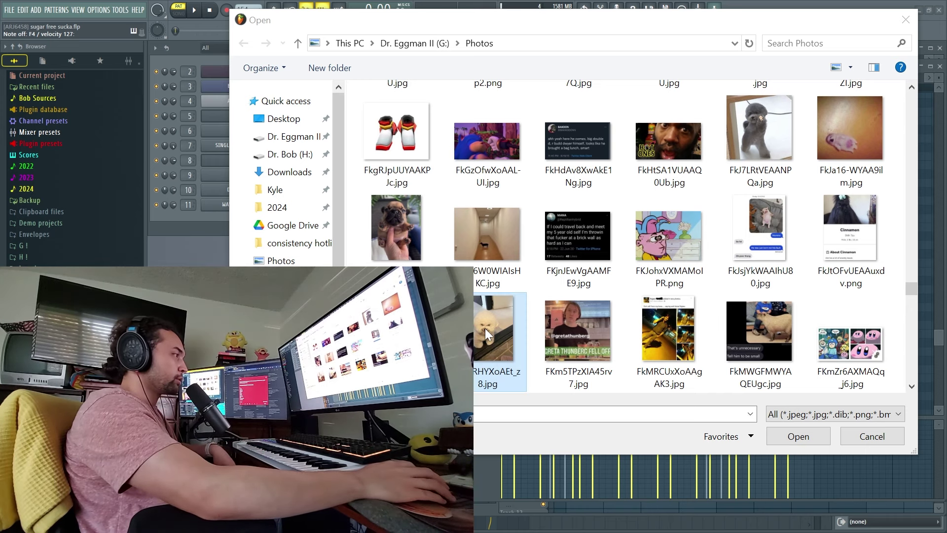
double_click(484, 328)
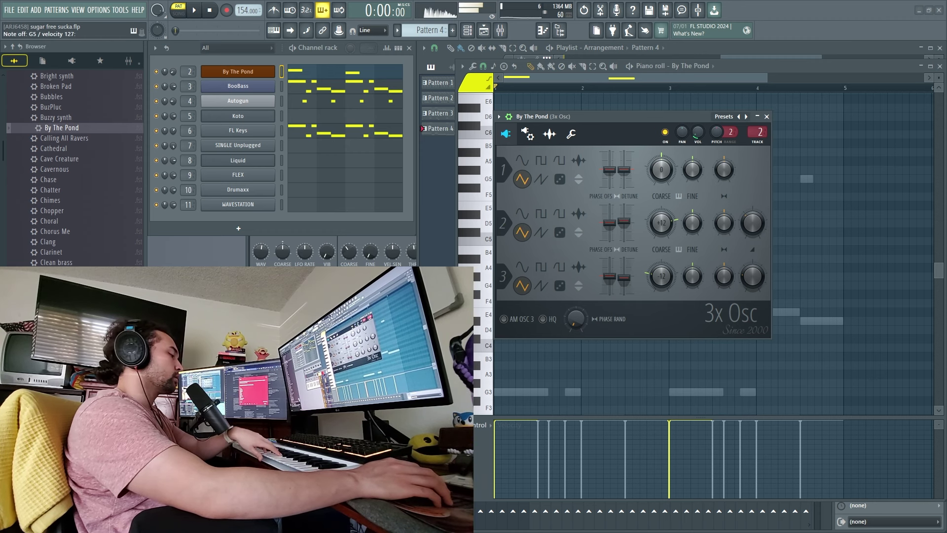
Step: Examine the By The Pond channel's envelope, LFO and instrument settings, including the Mod X envelope
left_click(527, 133)
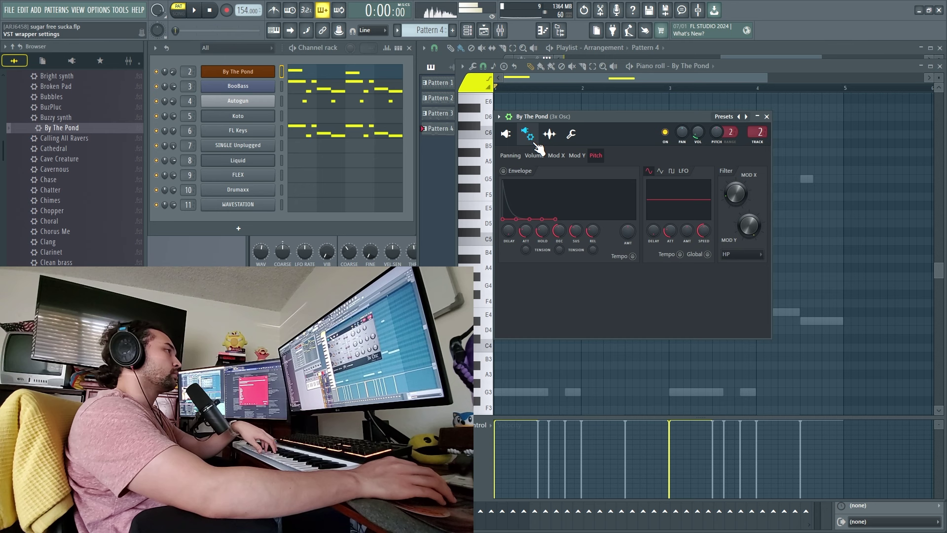
left_click(550, 133)
left_click(527, 134)
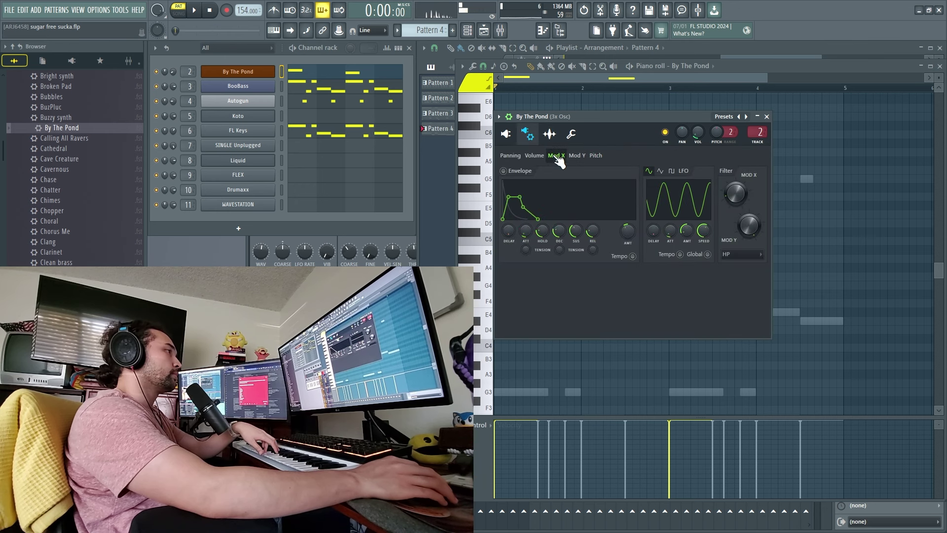
Step: Examine By The Pond's panning and volume envelopes plus its polyphony and arpeggiator settings, and close the instrument window
left_click(508, 156)
left_click(534, 156)
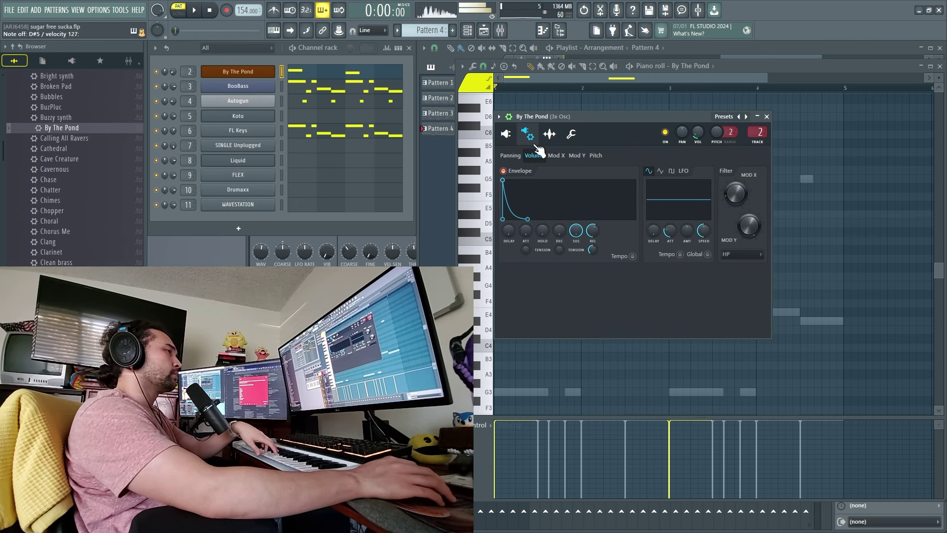
left_click(570, 134)
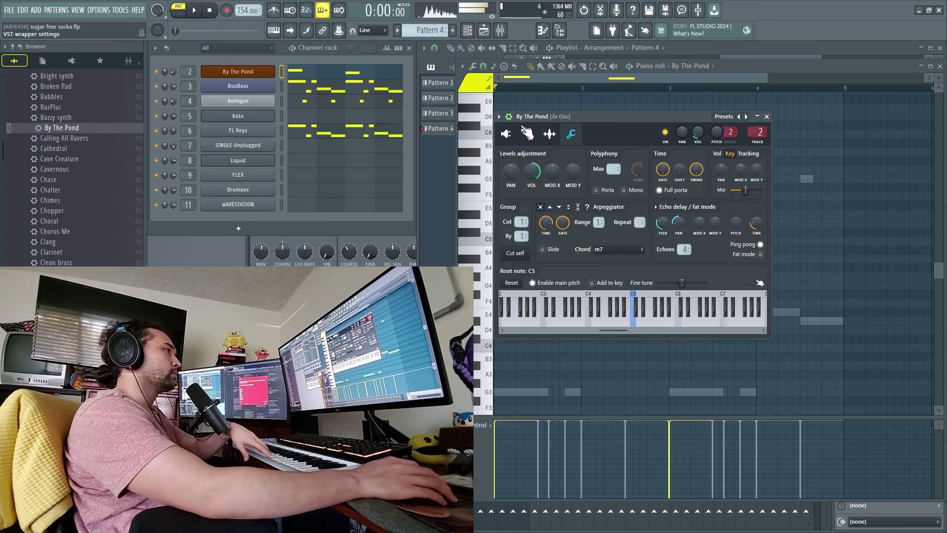
left_click(507, 134)
right_click(537, 105)
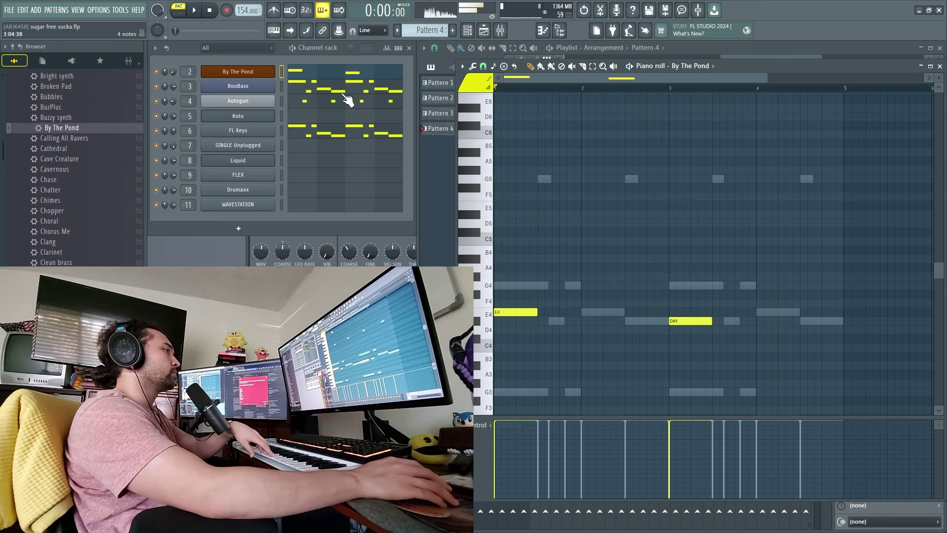
Step: Play Pattern 4 and open the Autogun channel's instrument and its notes in the piano roll
left_click(193, 20)
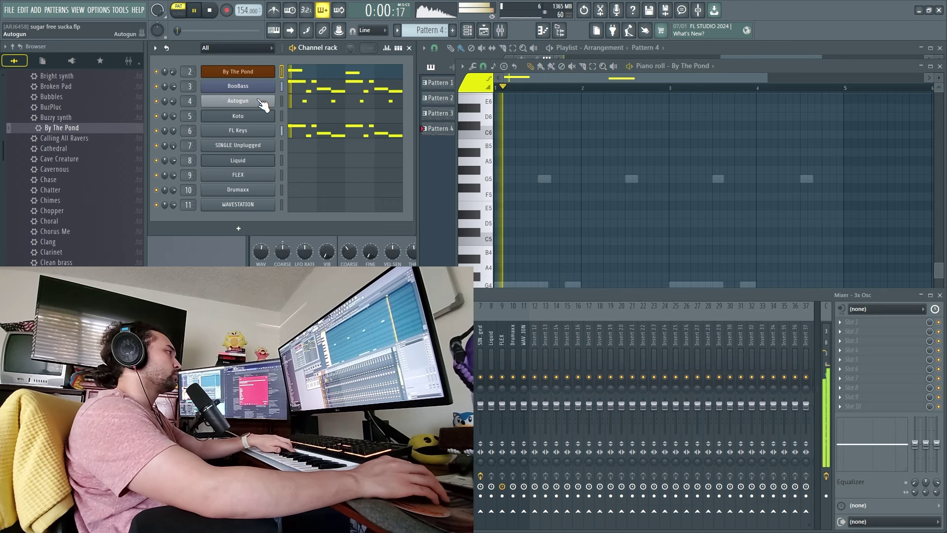
left_click(263, 102)
left_click(306, 104)
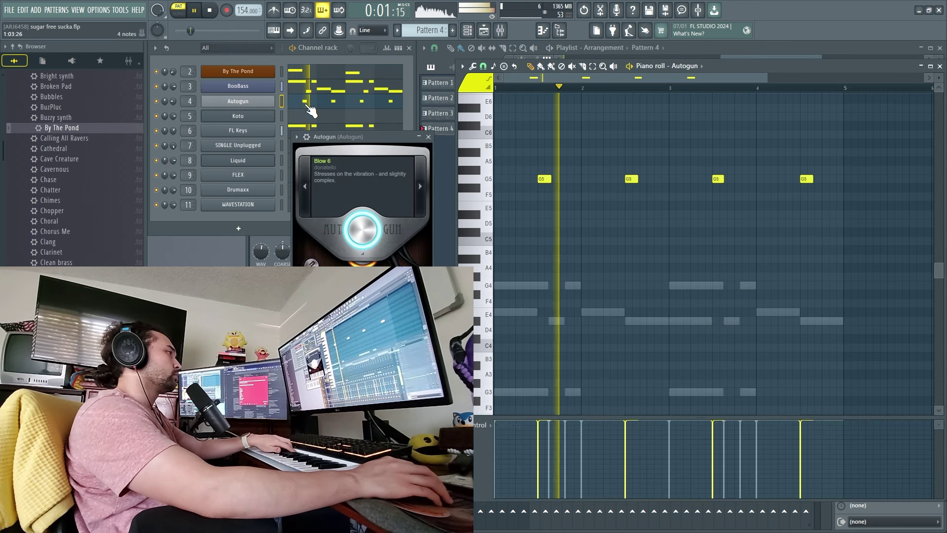
scroll(558, 193, "up", 1)
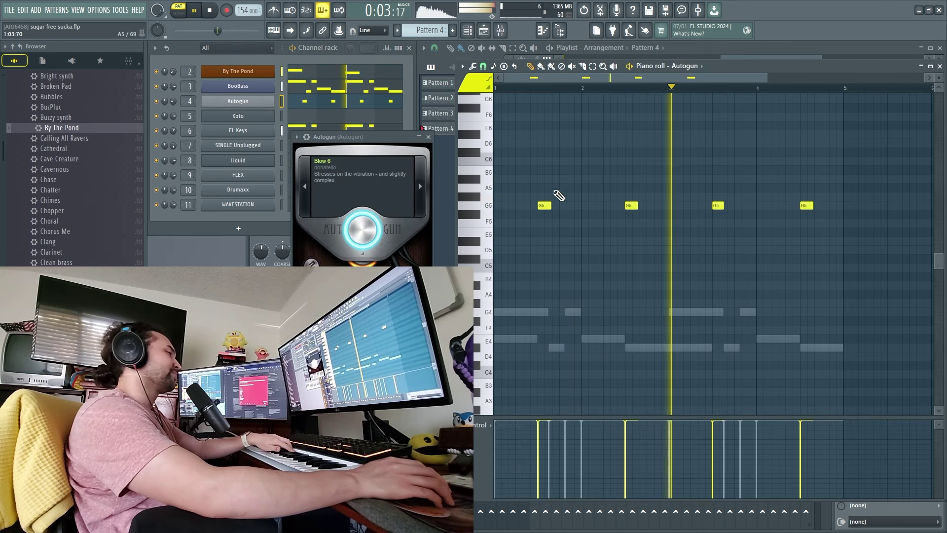
left_click(410, 103)
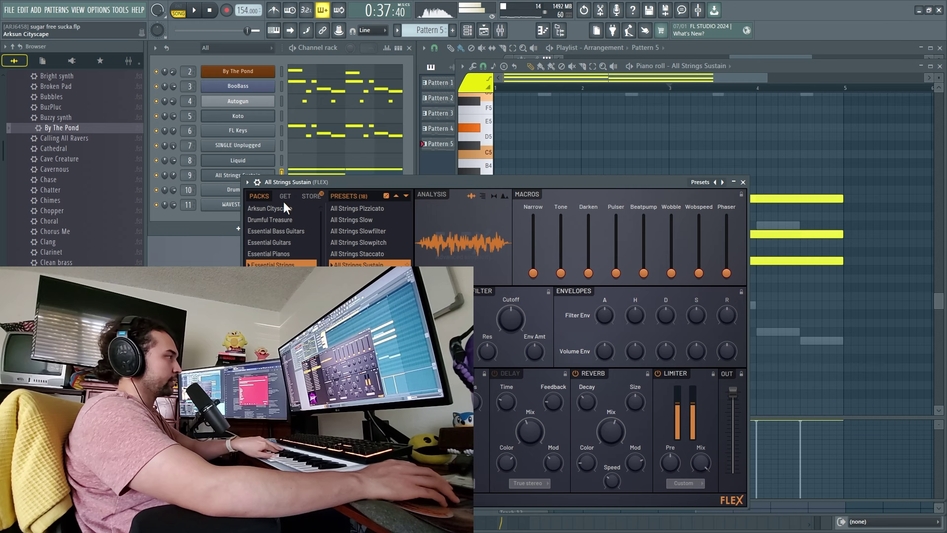
Step: Play the All Strings Sustain chords of Pattern 5 with their piano roll in view, and show the clip in the playlist
left_click(250, 57)
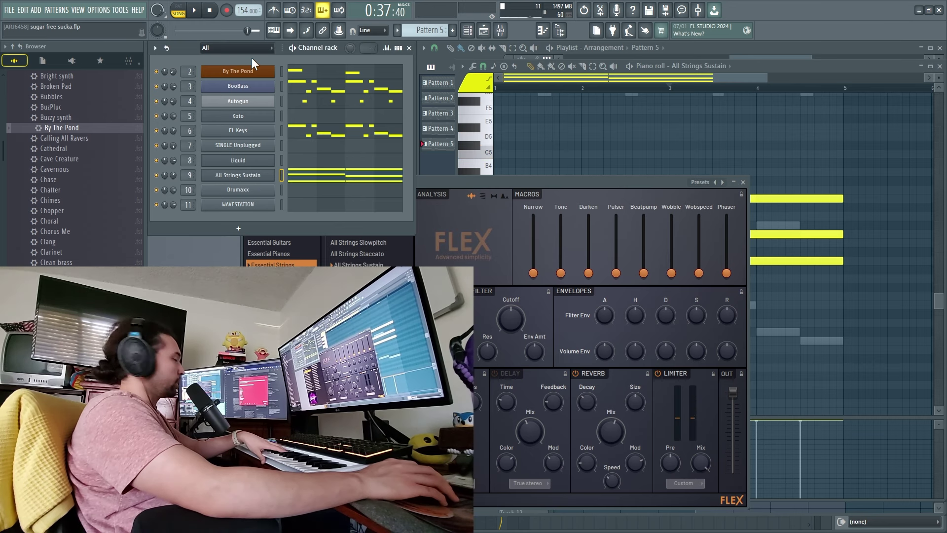
left_click(570, 168)
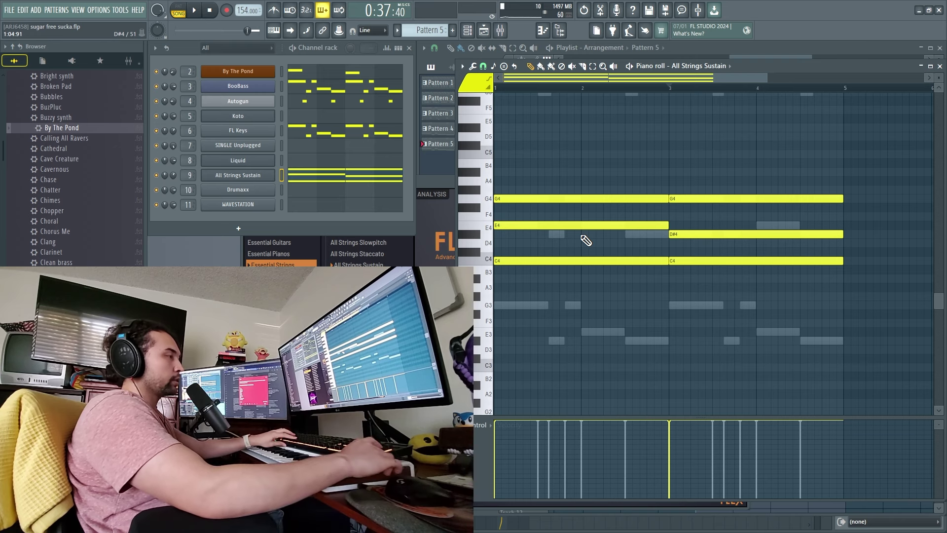
key("space")
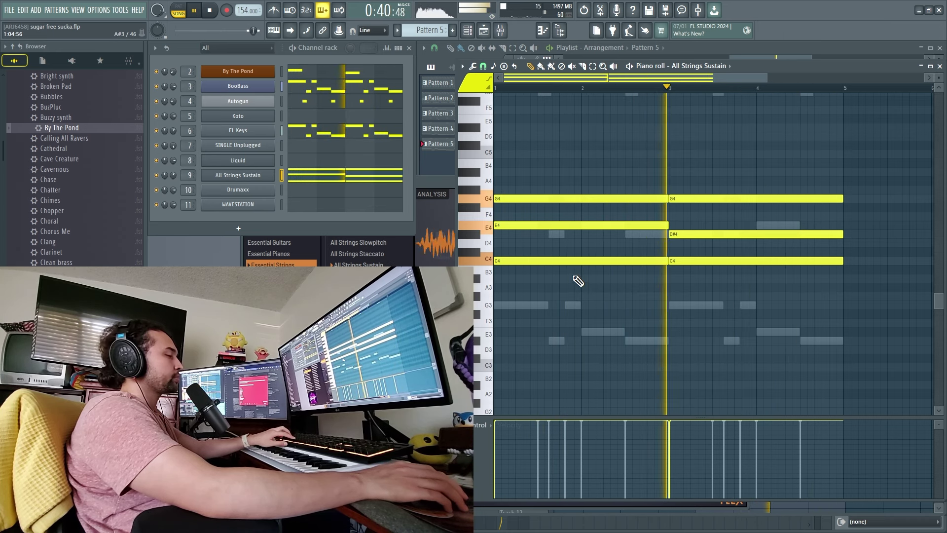
key("space")
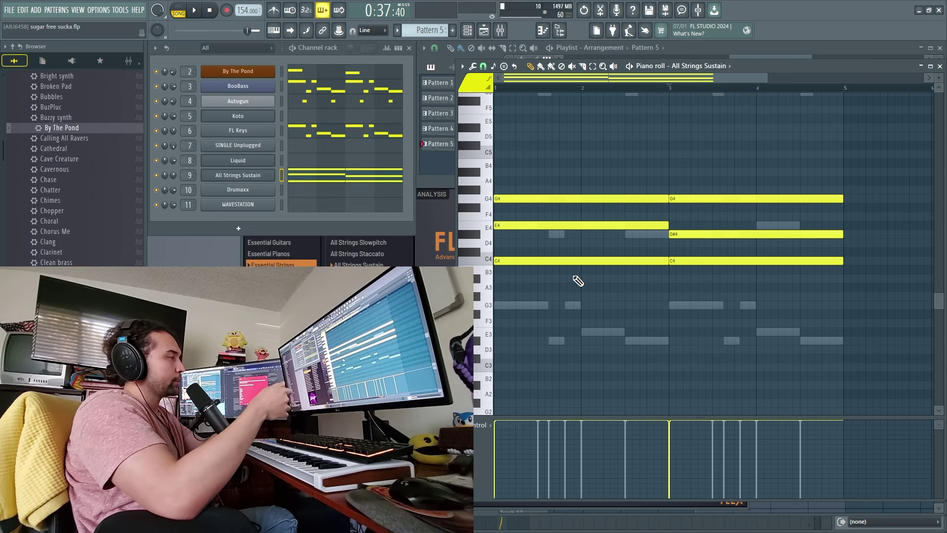
scroll(619, 289, "up", 1)
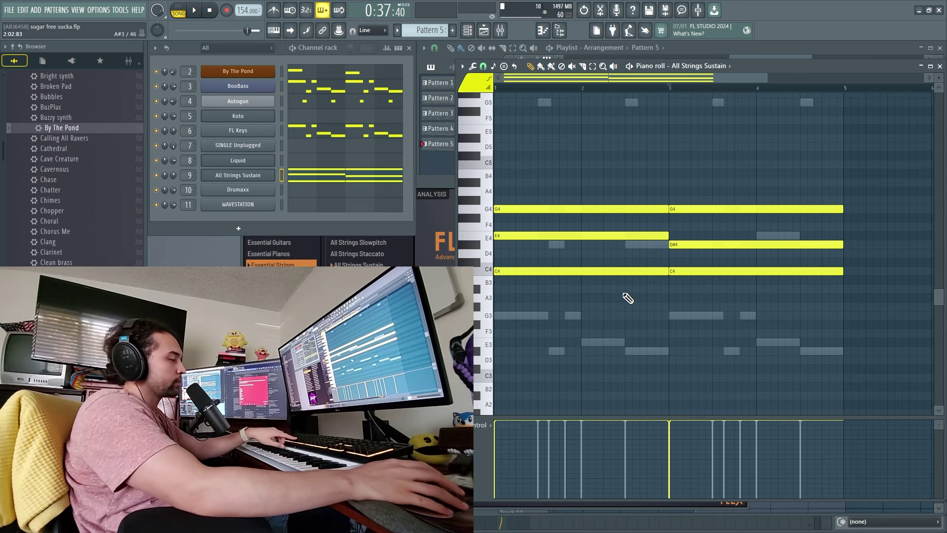
key("space")
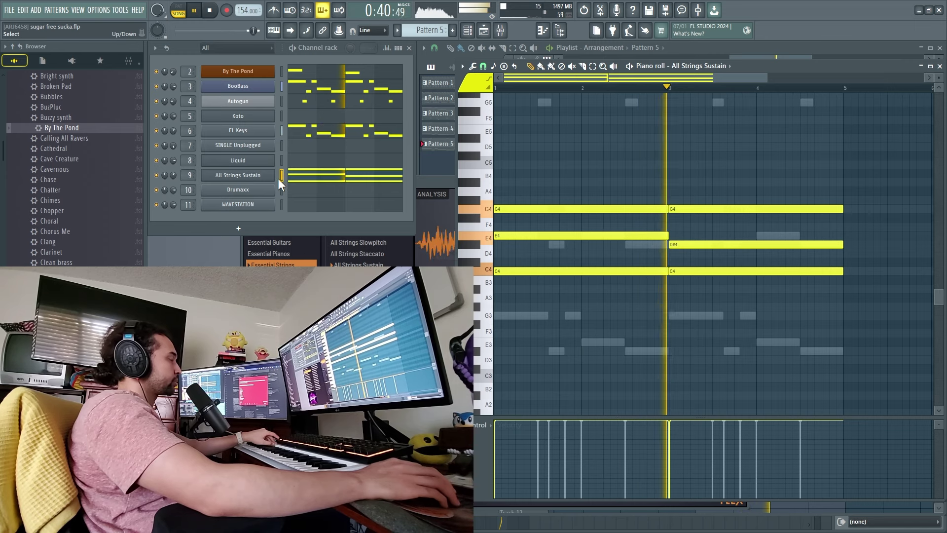
left_click(731, 48)
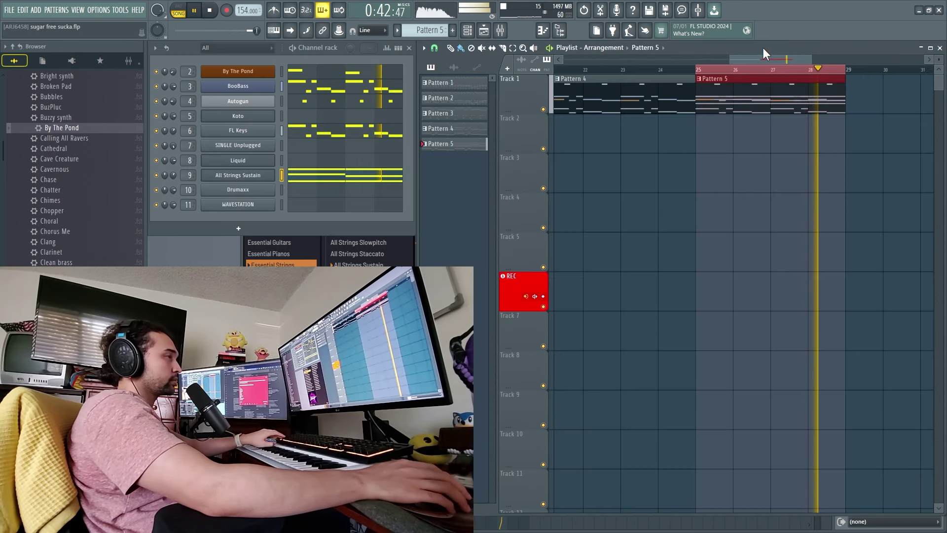
scroll(744, 109, "down", 2)
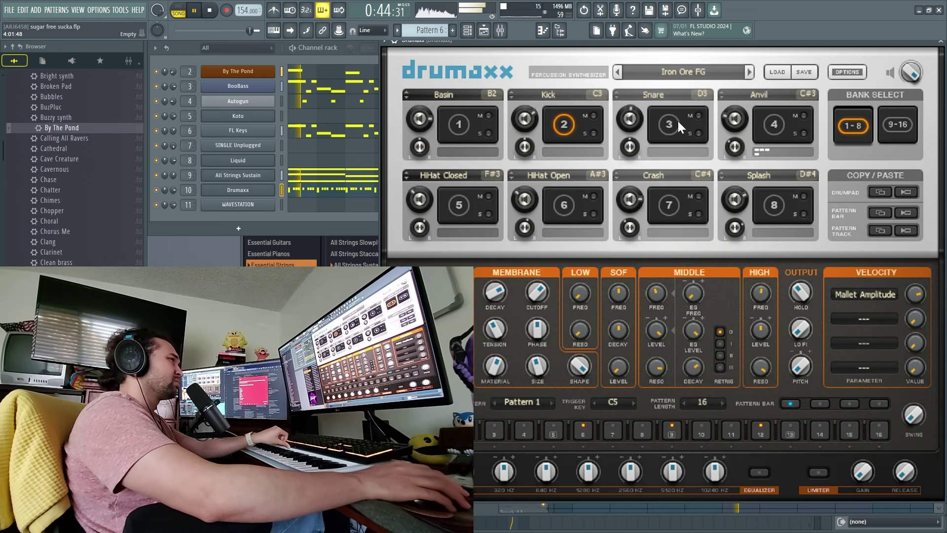
Step: Select Drumaxx's Snare pad, open the Drumaxx notes in the piano roll and restart the song playback
left_click(679, 127)
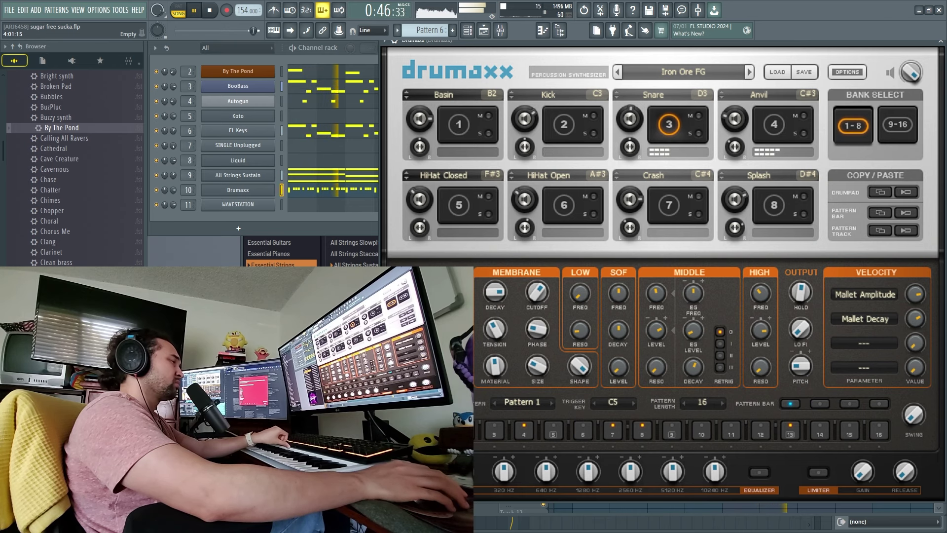
left_click(319, 195)
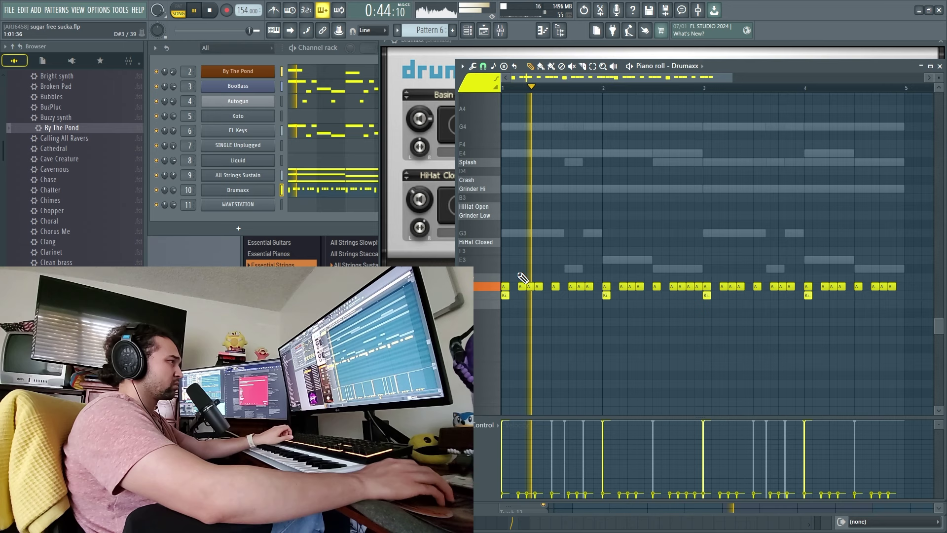
key("space")
key("space")
scroll(545, 239, "up", 3)
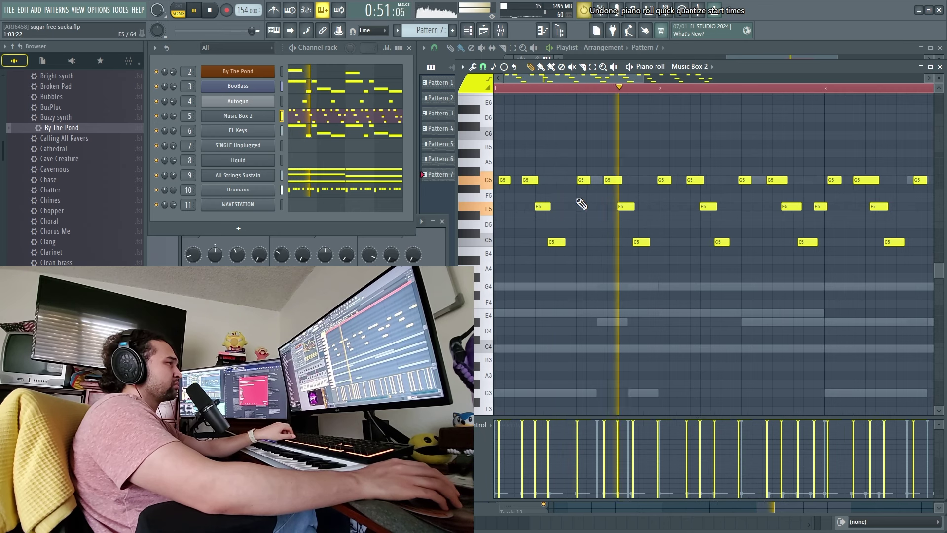
Step: Undo the quick quantize on the Music Box 2 notes in Pattern 7 and choose a different piano roll snap
key("ctrl+z")
left_click(484, 69)
left_click(493, 178)
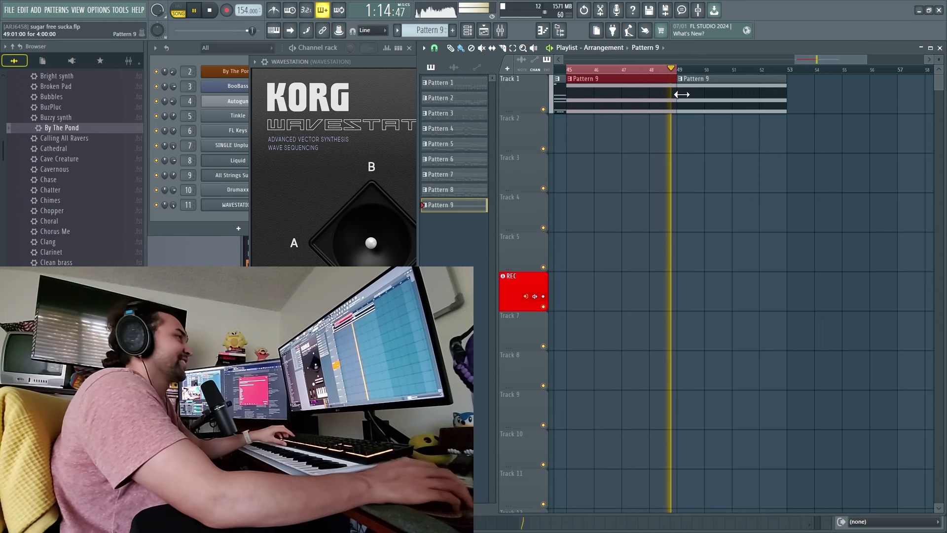
Step: Stop playback, move the song position to bar 41 and play through Pattern 8 into the WAVESTATION chords
left_click(206, 214)
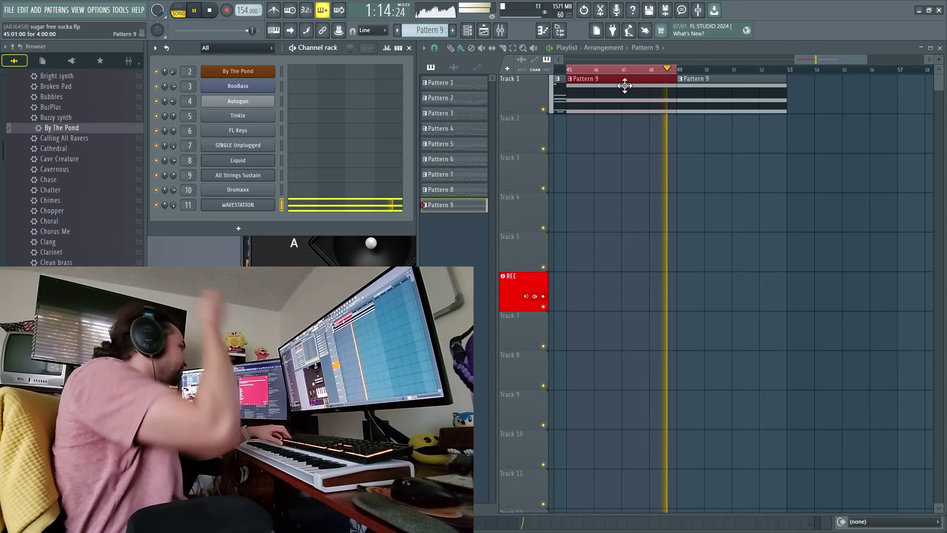
key("space")
left_click(571, 70)
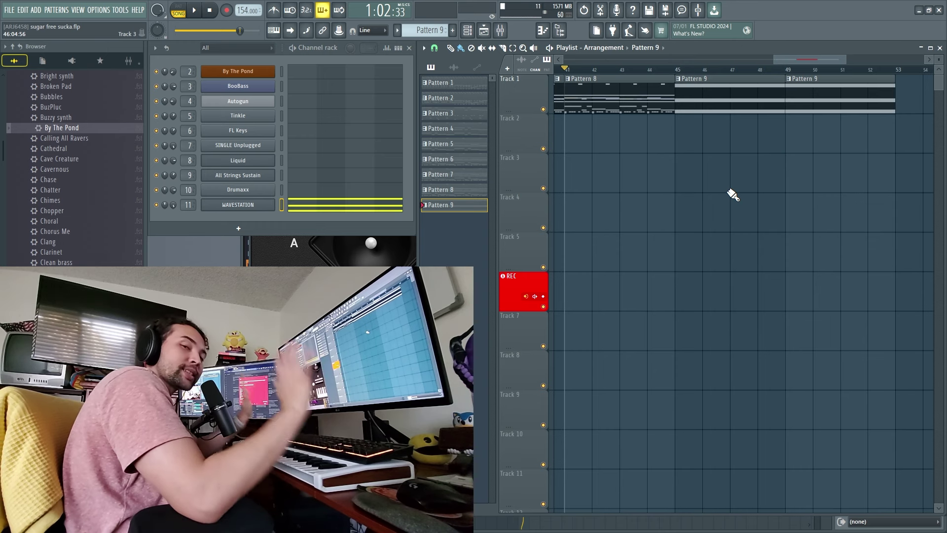
key("space")
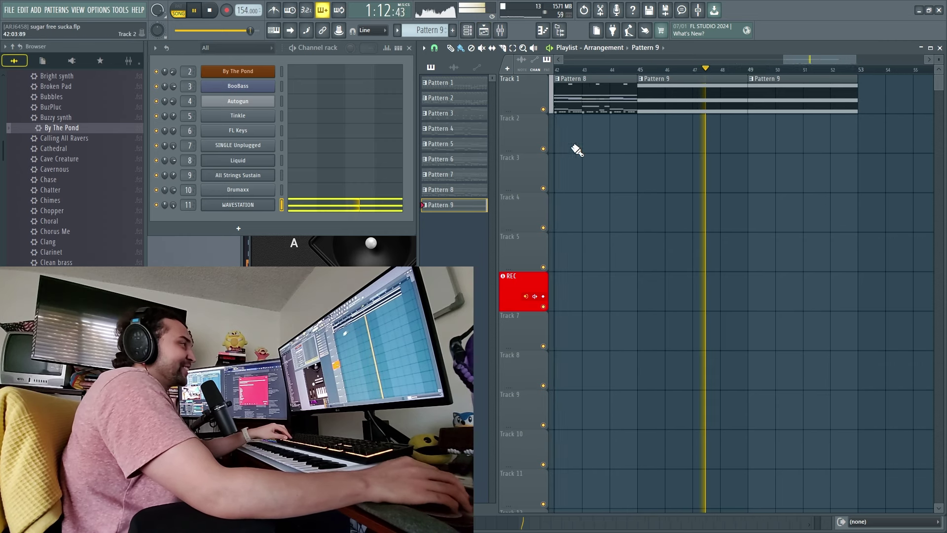
Step: Move the FLEX window clear of the channel rack and select the Liquid channel for playing over Pattern 10
key("F9")
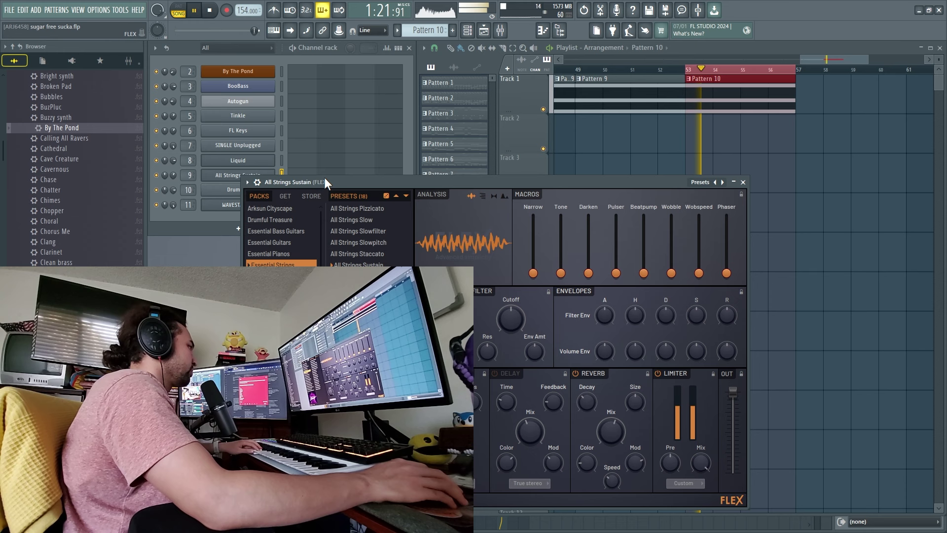
left_click_drag(325, 178, 356, 222)
left_click(280, 161)
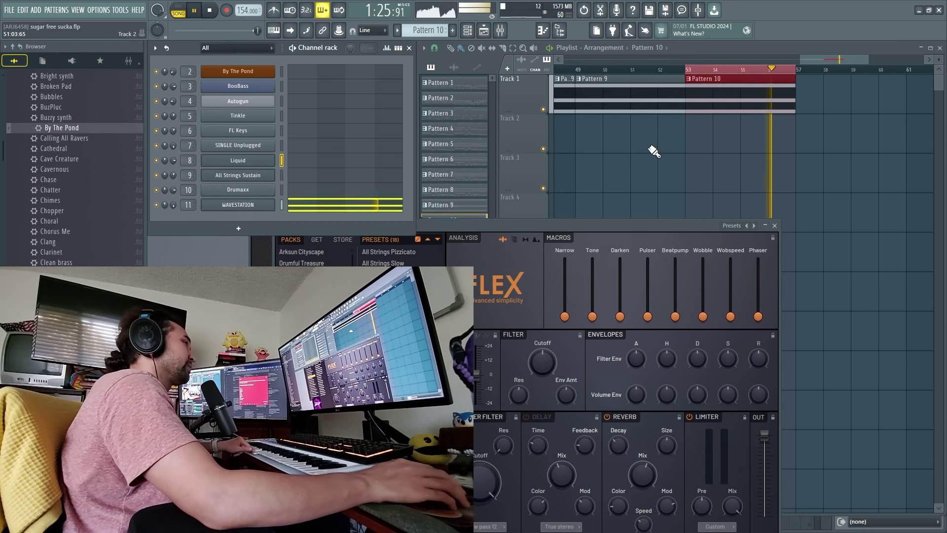
left_click_drag(654, 152, 848, 166)
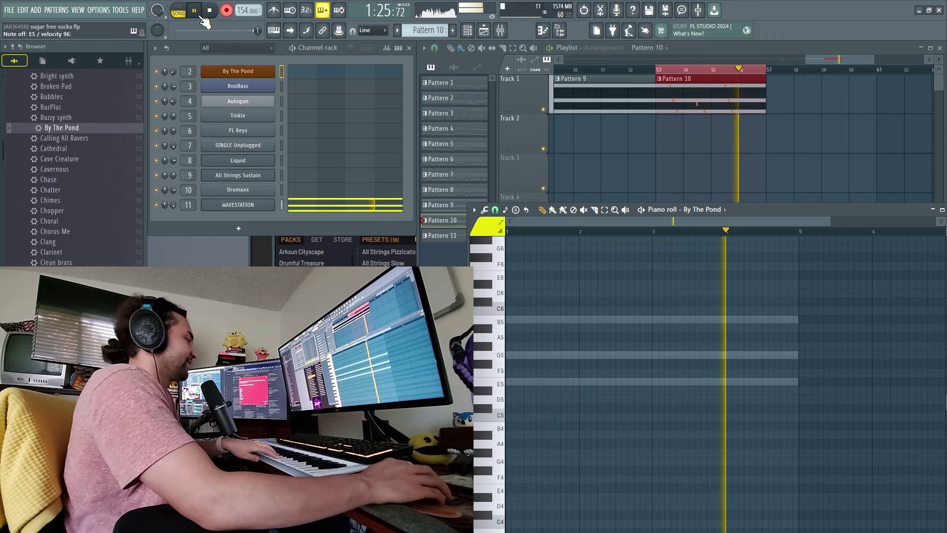
Step: Stop recording By The Pond into Pattern 10, delete the melody's last F#5 note and play the result
key("space")
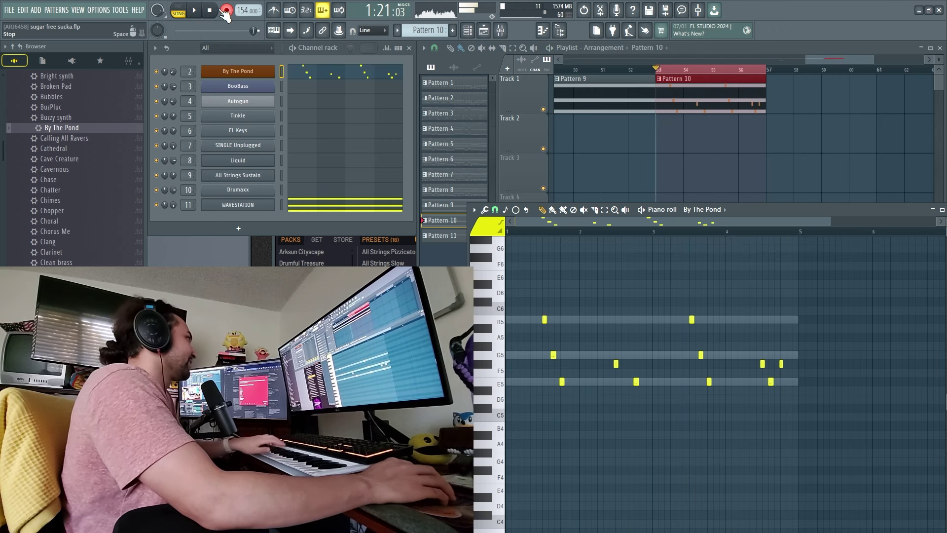
scroll(794, 390, "up", 4, "ctrl")
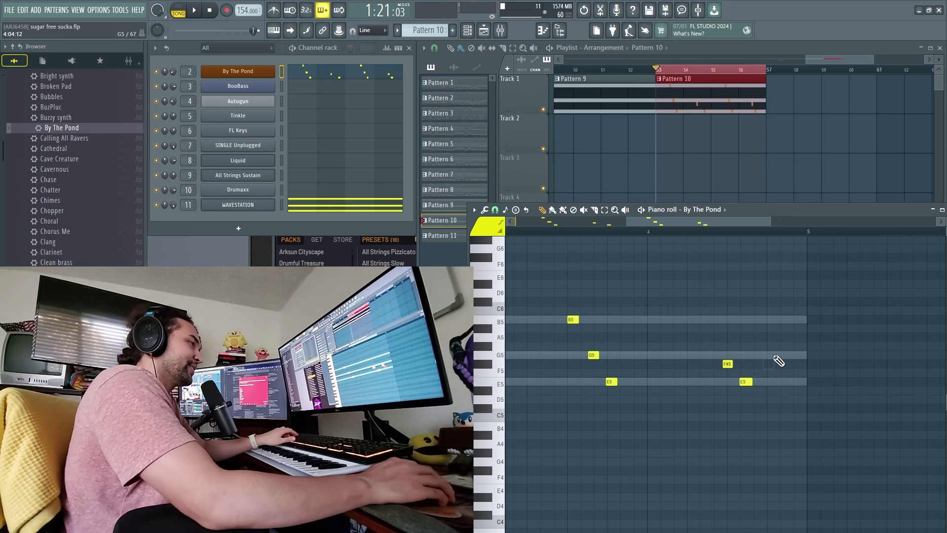
scroll(740, 358, "down", 5, "ctrl")
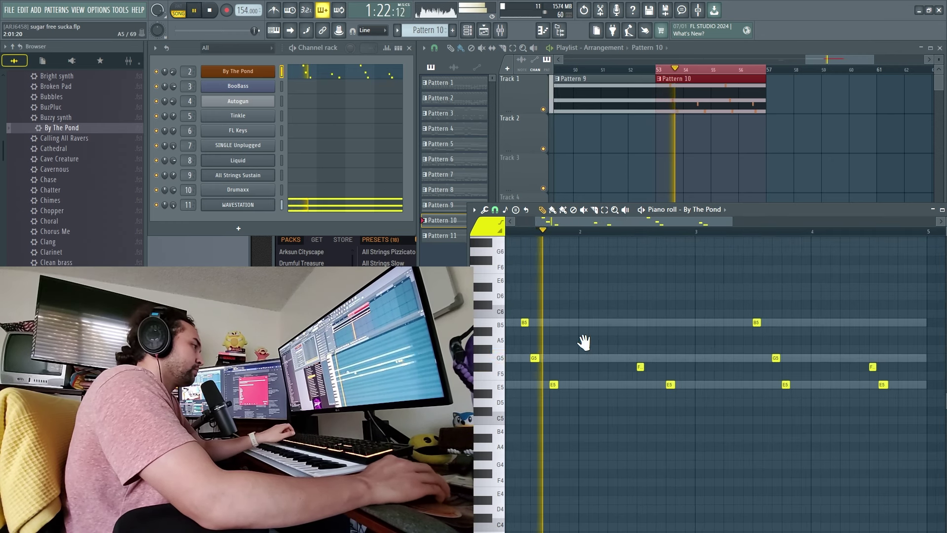
Step: Set the piano roll snap to 1/4 beat and play the By The Pond melody
left_click(495, 210)
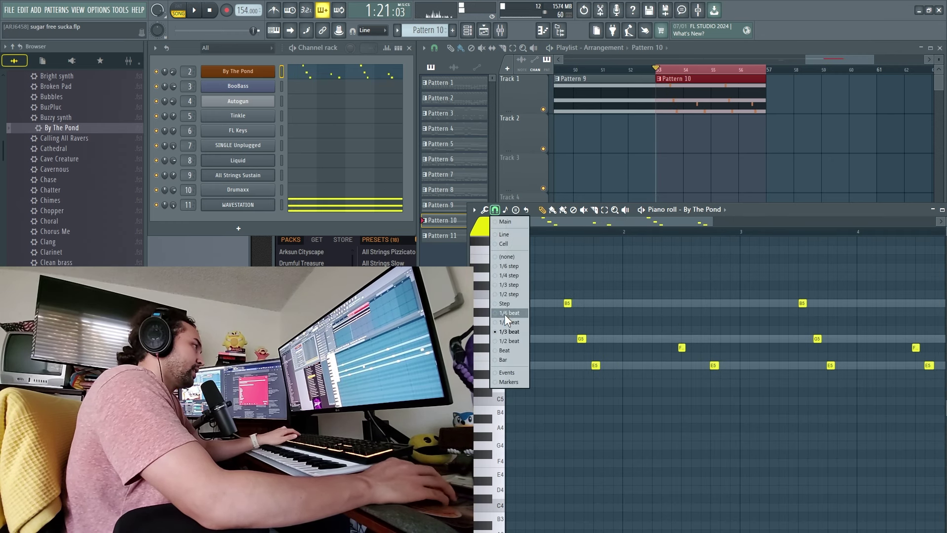
left_click(514, 321)
scroll(612, 293, "down", 1, "ctrl")
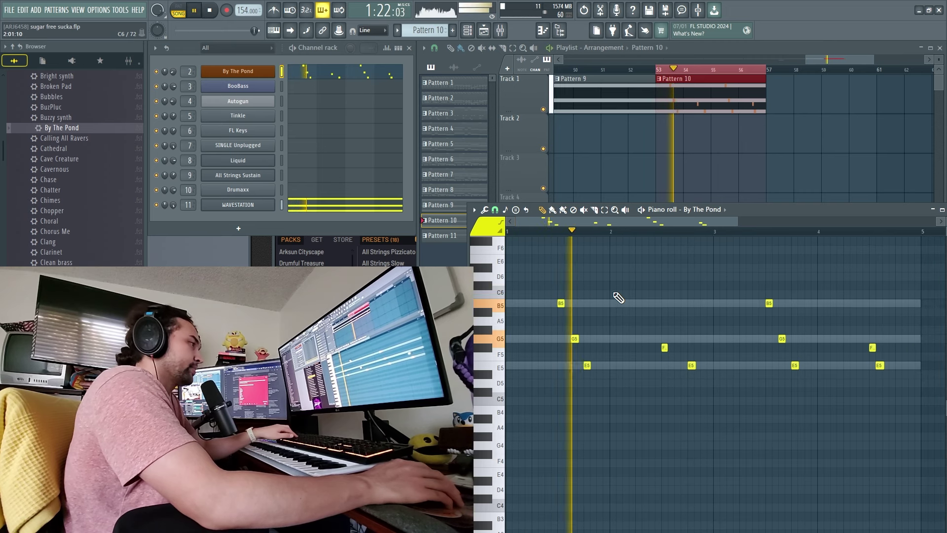
Step: Move the last E5 note of the By The Pond melody to the fourth beat of bar 4 and review the looping notes
left_click_drag(663, 292, 595, 290)
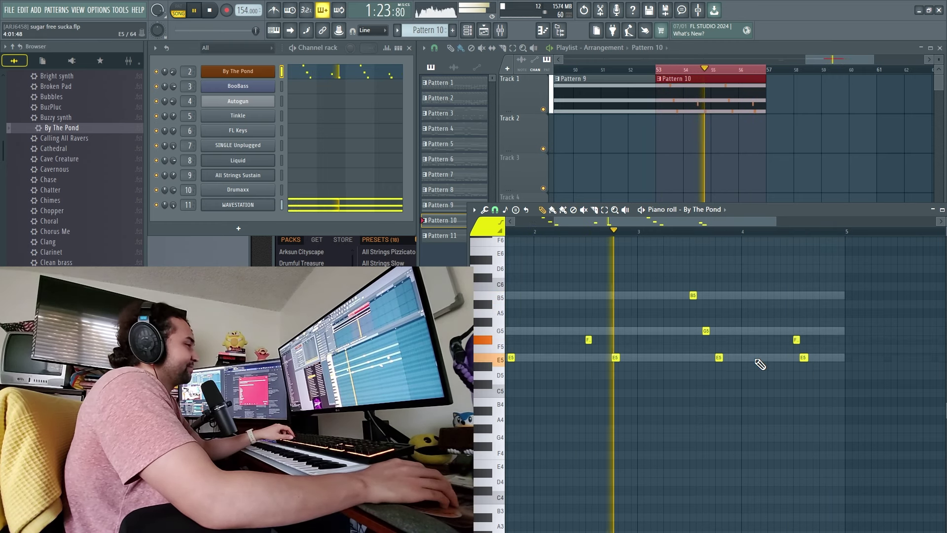
left_click_drag(750, 386, 723, 391)
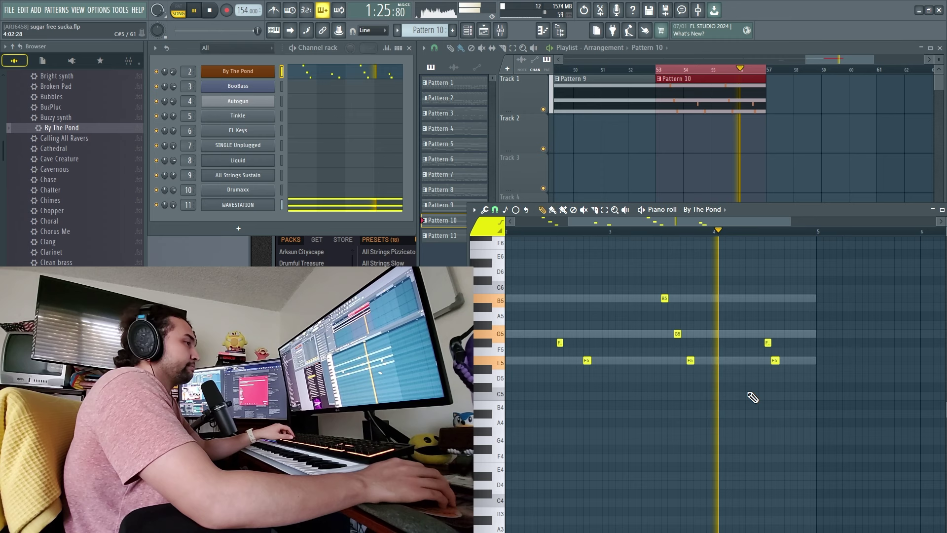
scroll(801, 392, "up", 3)
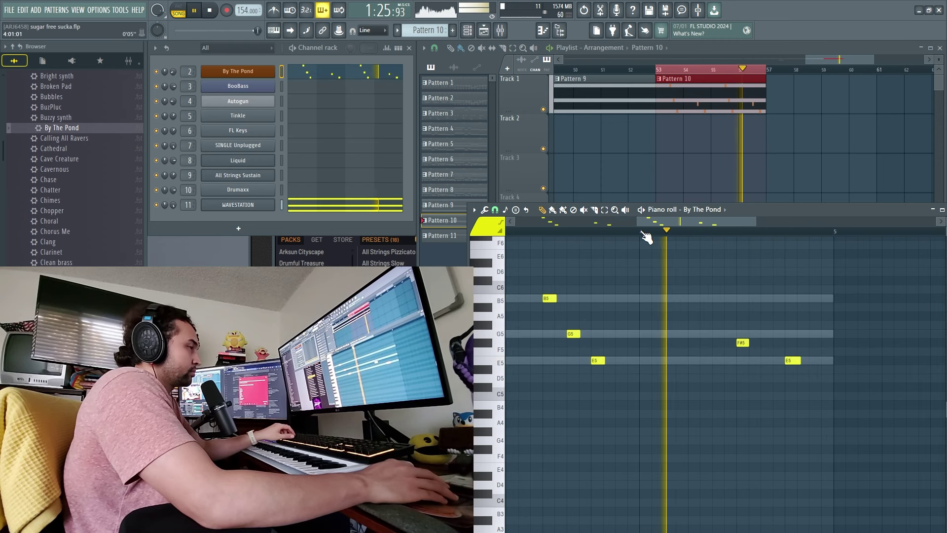
scroll(676, 332, "down", 4)
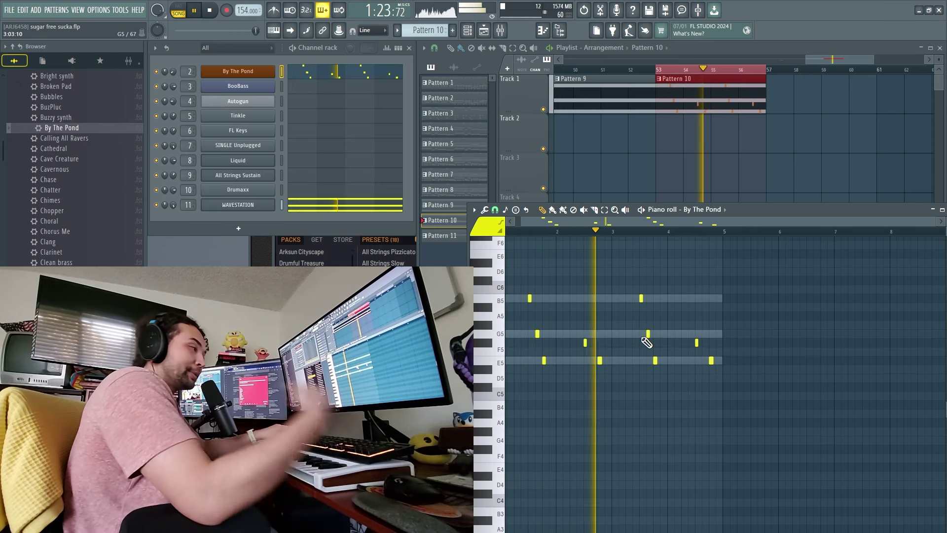
scroll(636, 323, "up", 1)
scroll(676, 318, "up", 1)
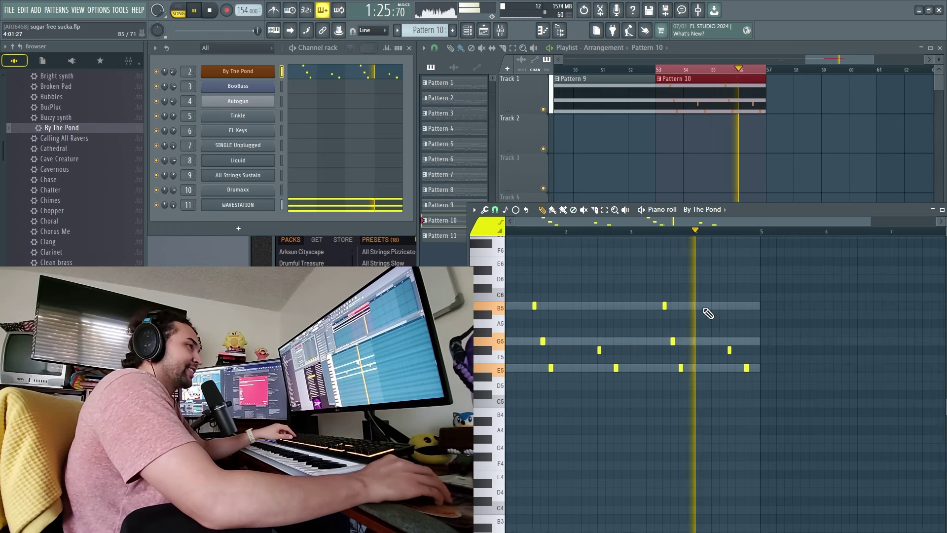
Step: Close the By The Pond piano roll, place Pattern 11 at bar 57 on Track 1 and copy the melody into BooBass
left_click_drag(828, 205, 807, 206)
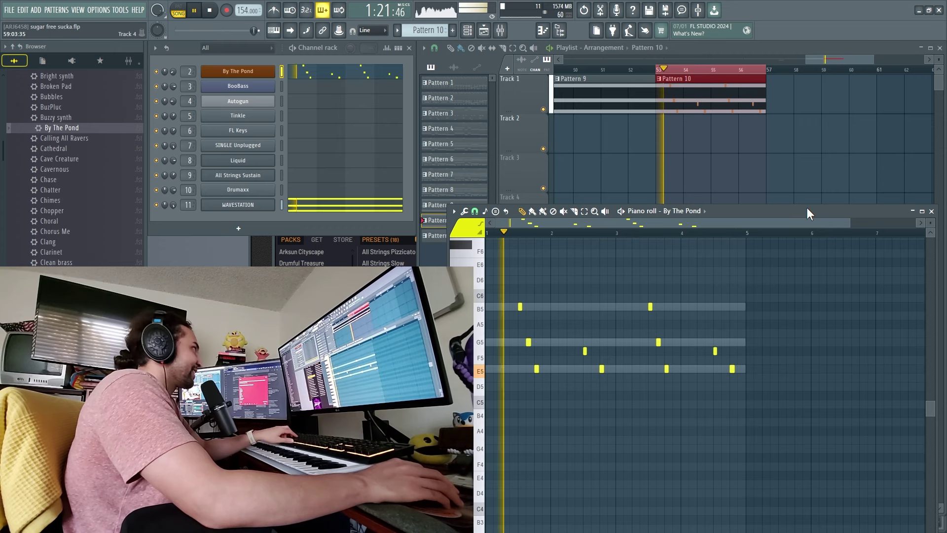
left_click(932, 212)
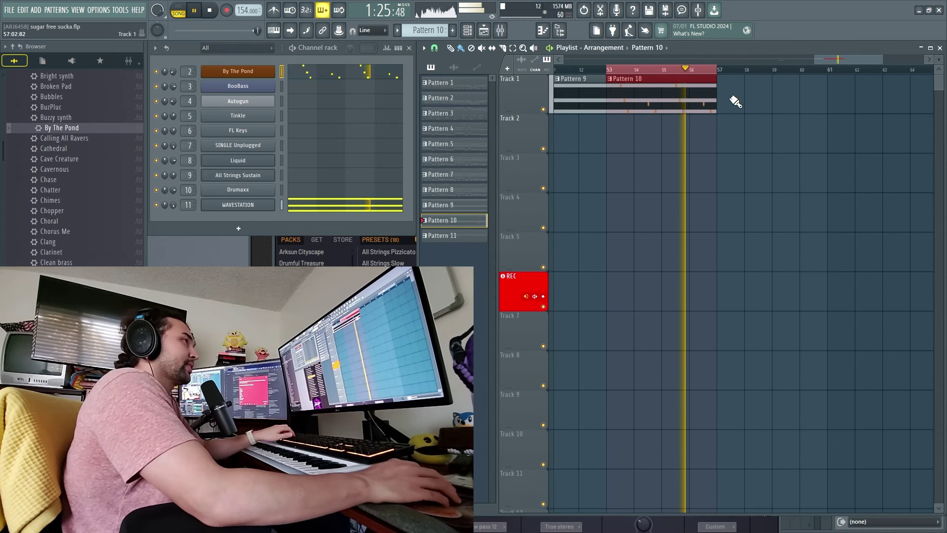
left_click(733, 98)
left_click(721, 78)
left_click(757, 168)
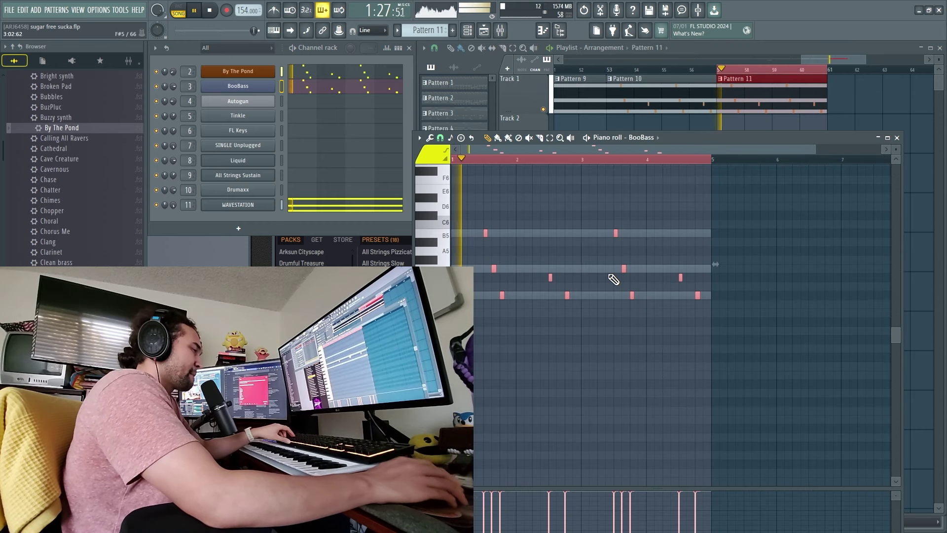
Step: Transpose the BooBass melody down one octave and lengthen its notes so each lasts until the following one
scroll(495, 285, "up", 3)
left_click_drag(565, 281, 588, 277)
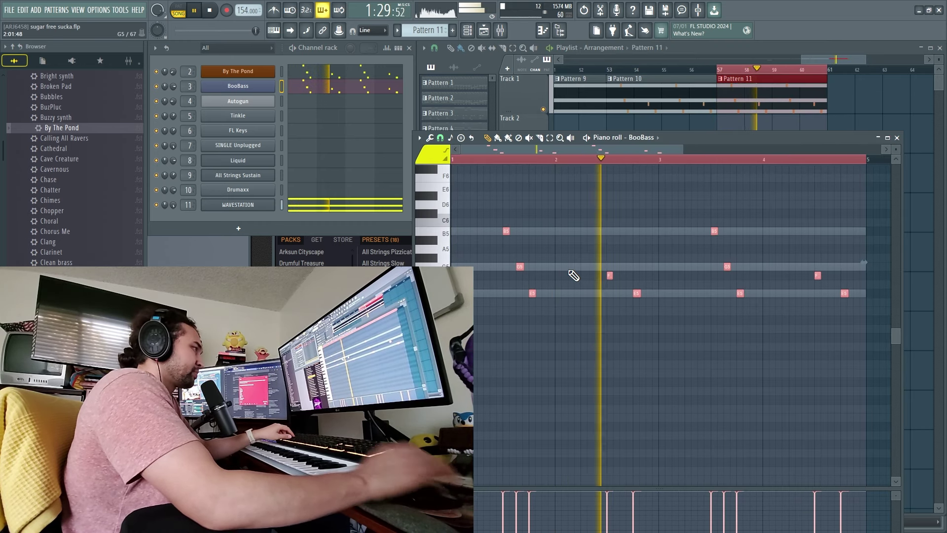
key("ctrl+Down")
scroll(499, 344, "up", 2, "ctrl")
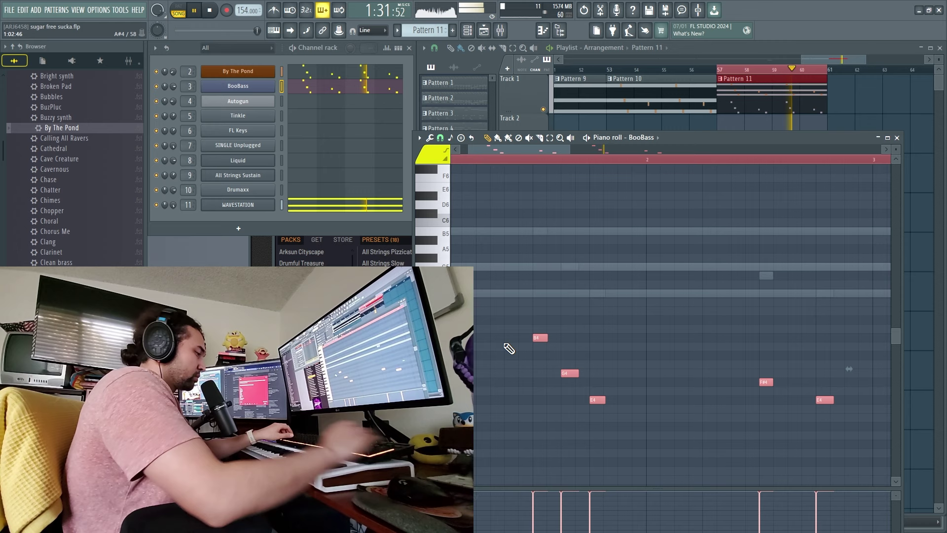
scroll(526, 340, "down", 3)
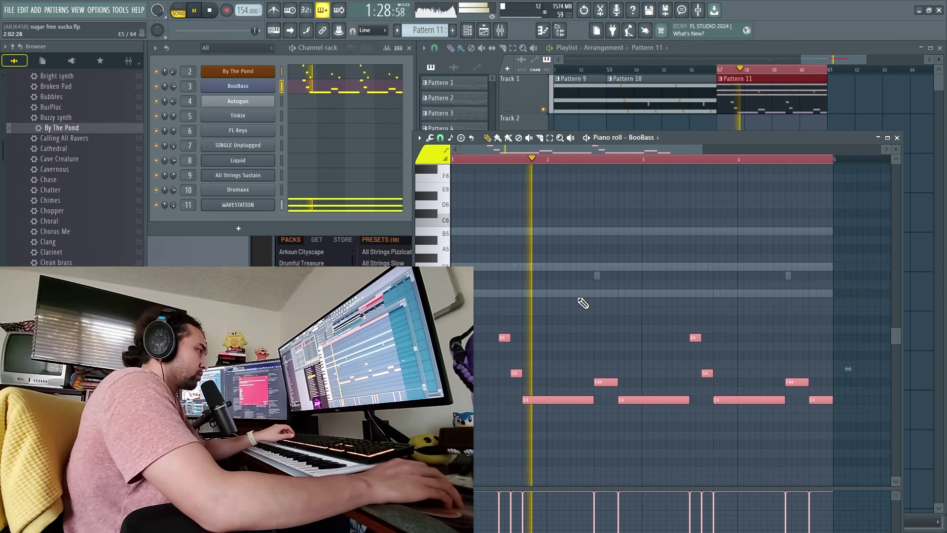
Step: Select all the BooBass notes and transpose them up one octave
key("ctrl+a")
key("ctrl+Up")
scroll(577, 296, "up", 2, "ctrl")
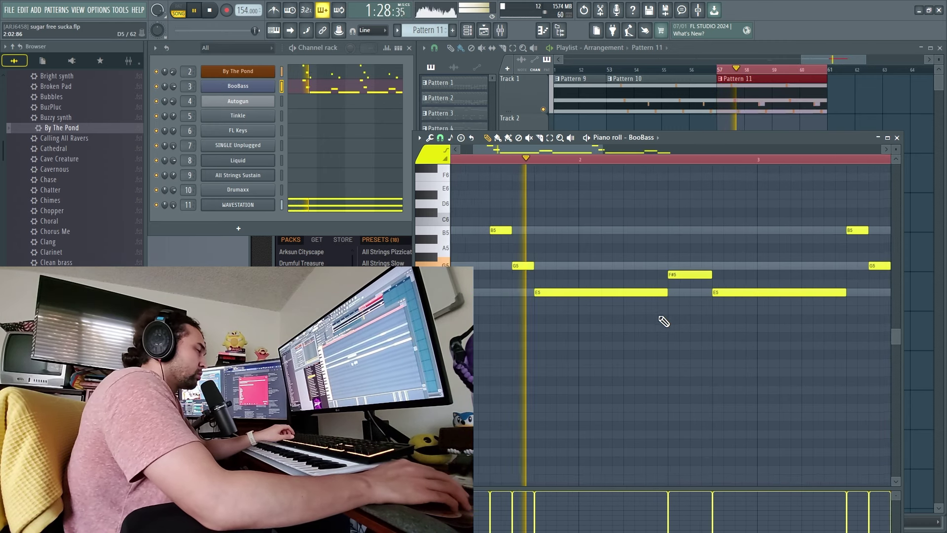
Step: Shorten the first long E5 note in BooBass, fill the gap with short F#5, E5 and F#5 notes, and play the result
key("space")
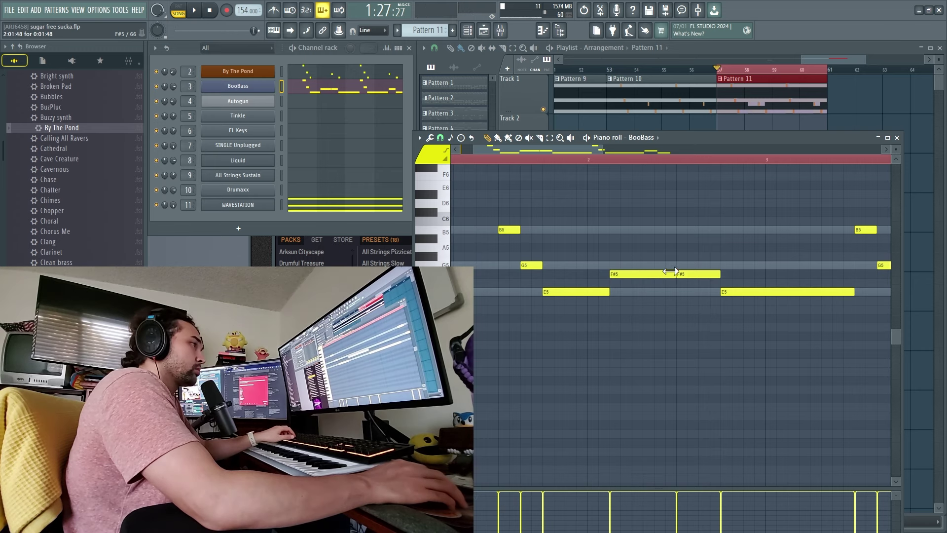
key("space")
left_click_drag(623, 325, 619, 350)
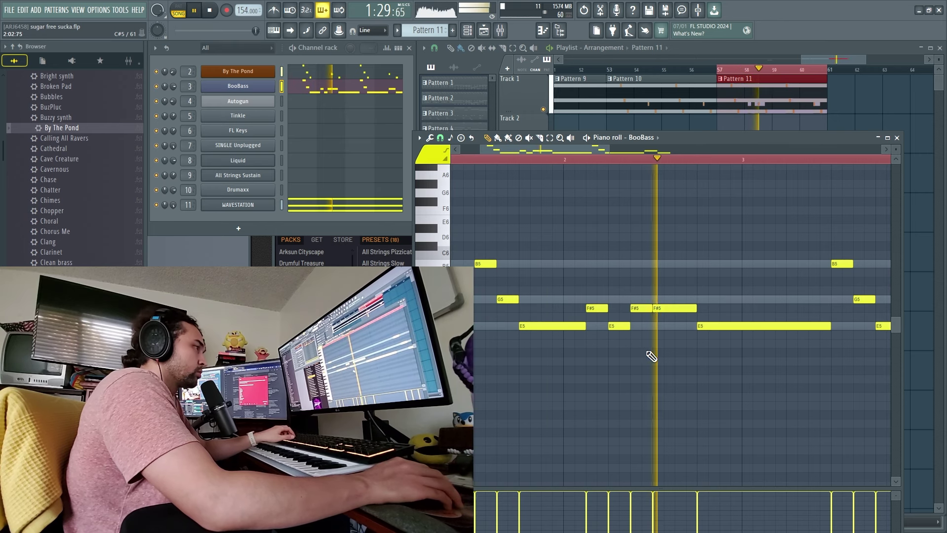
scroll(612, 349, "down", 1)
key("space")
key("F7")
key("space")
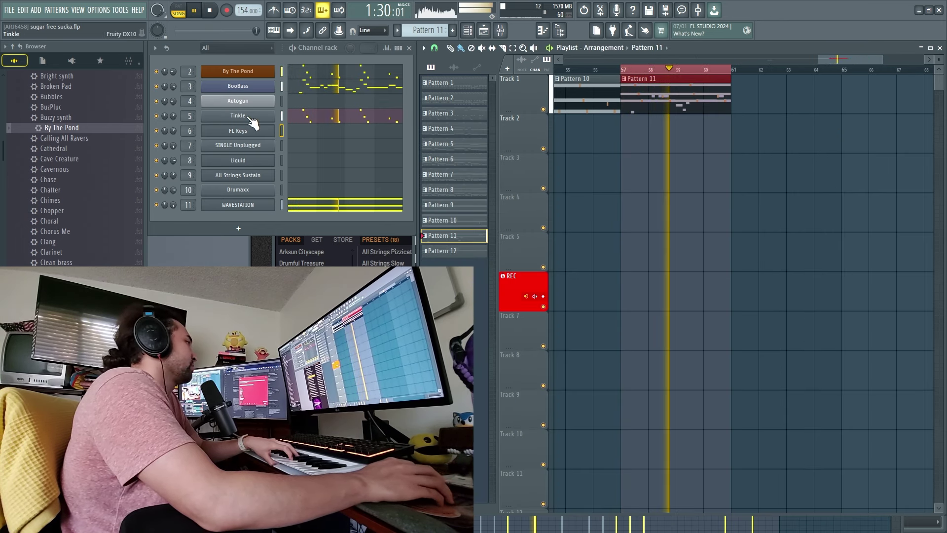
Step: Open the FL Keys piano roll and record a short melody of B5, C6 and A5 notes over looping Pattern 11
left_click(303, 131)
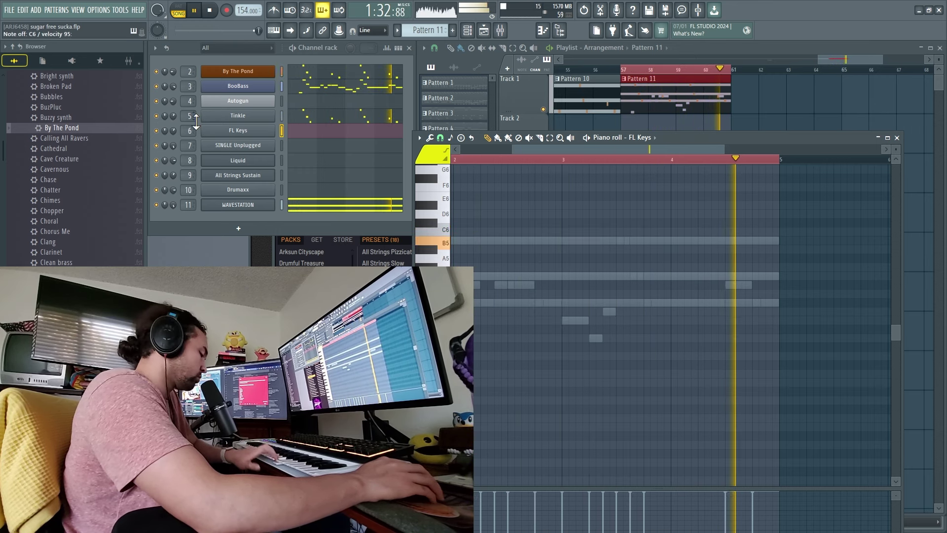
left_click(9, 14)
left_click(31, 53)
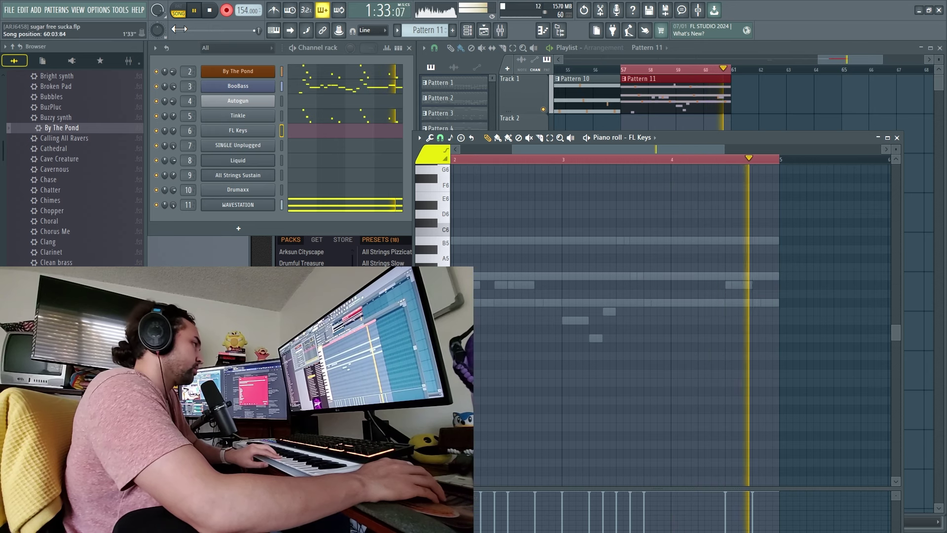
key("space")
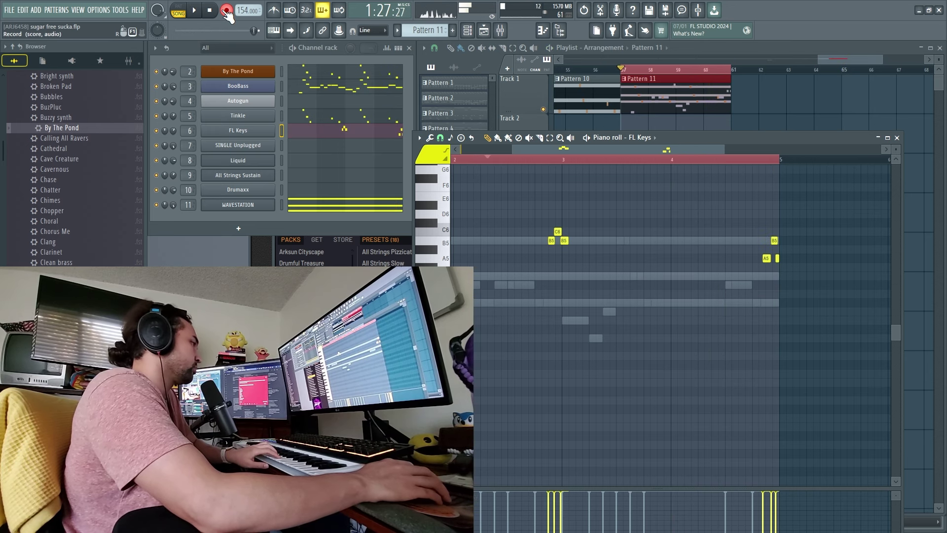
Step: Delete the last A5 note of the FL Keys melody at the end of bar 4 and play the loop
left_click_drag(621, 206, 727, 200)
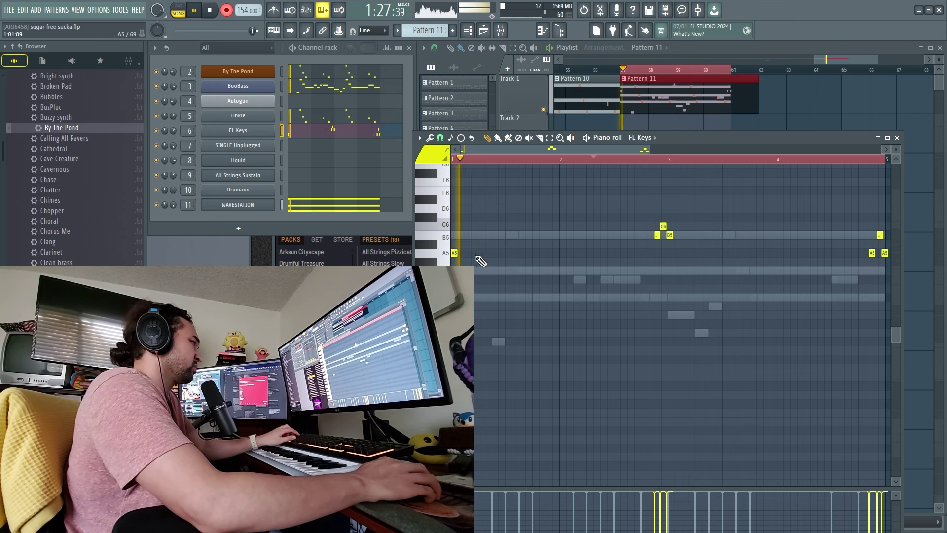
scroll(565, 247, "down", 2)
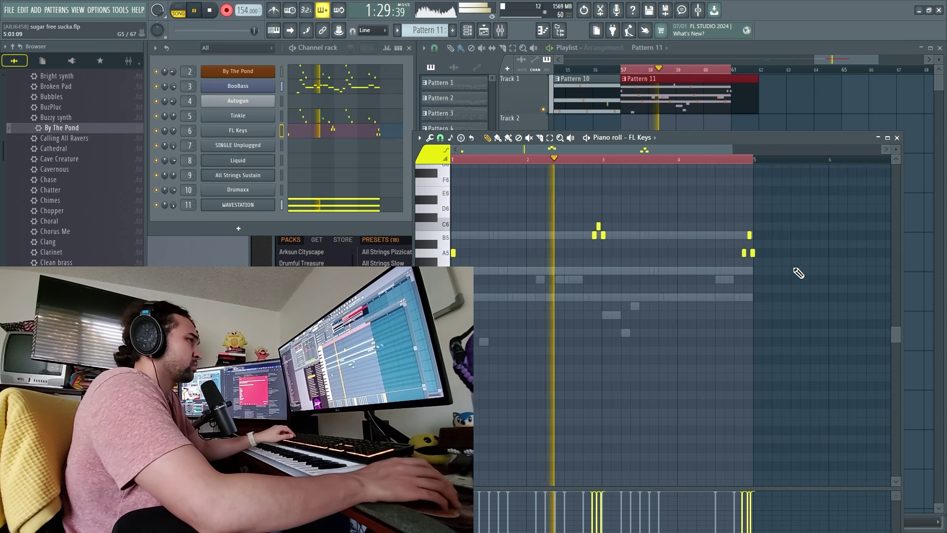
scroll(769, 272, "up", 5)
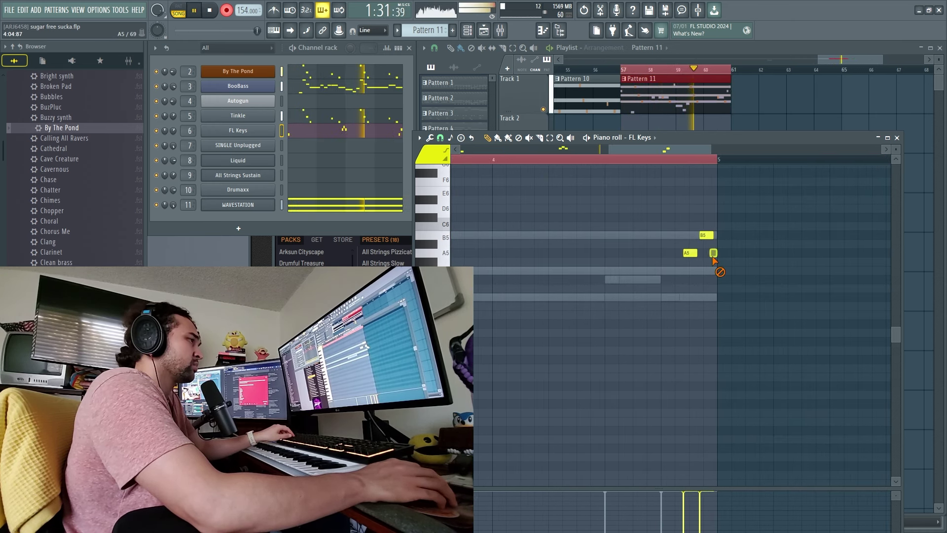
scroll(557, 277, "down", 3)
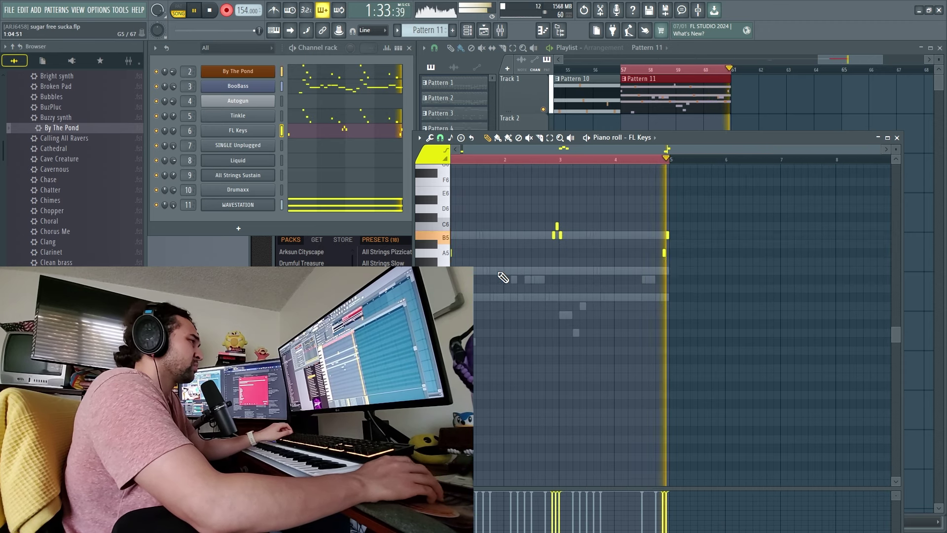
key("space")
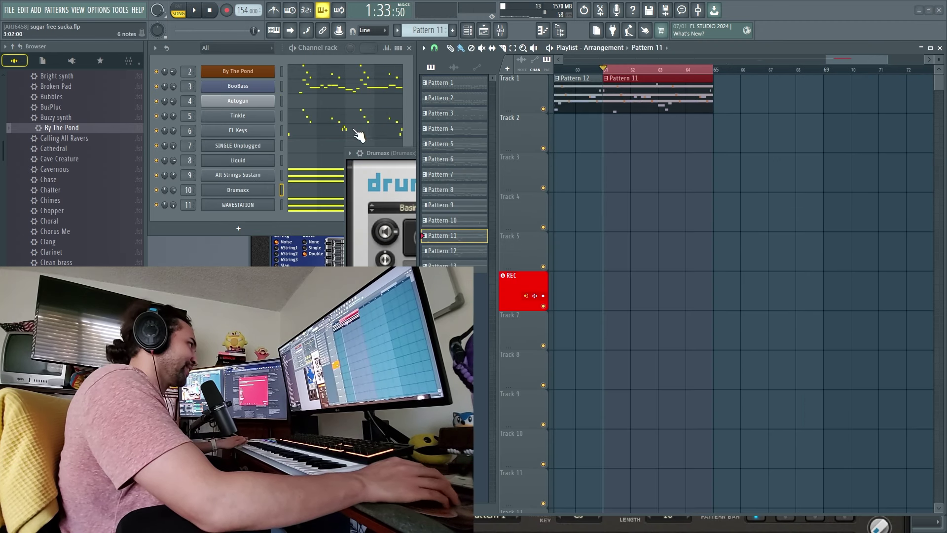
Step: Loop Pattern 12 from bar 69 to bar 73 and record a SINGLE Unplugged melody into it
left_click(410, 90)
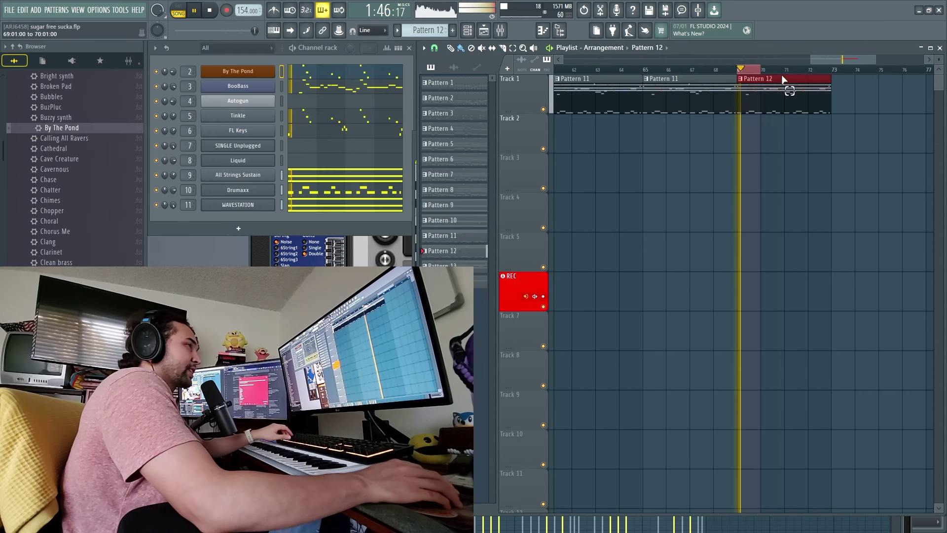
left_click_drag(805, 162, 702, 118)
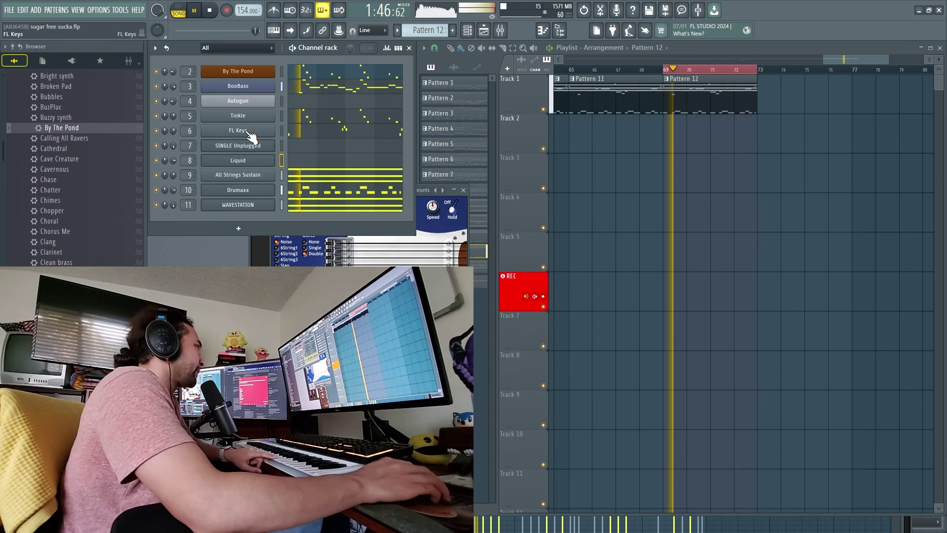
left_click(309, 148)
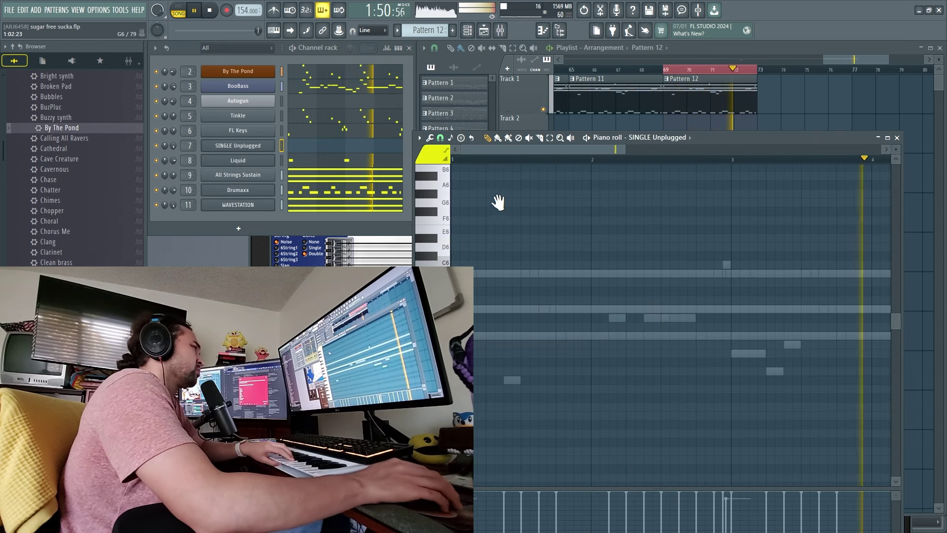
scroll(650, 184, "down", 1)
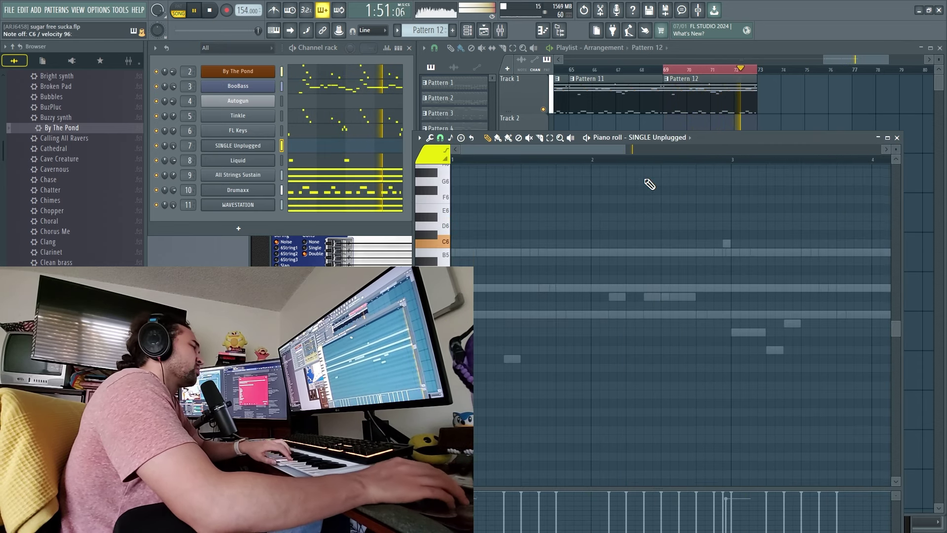
left_click(196, 10)
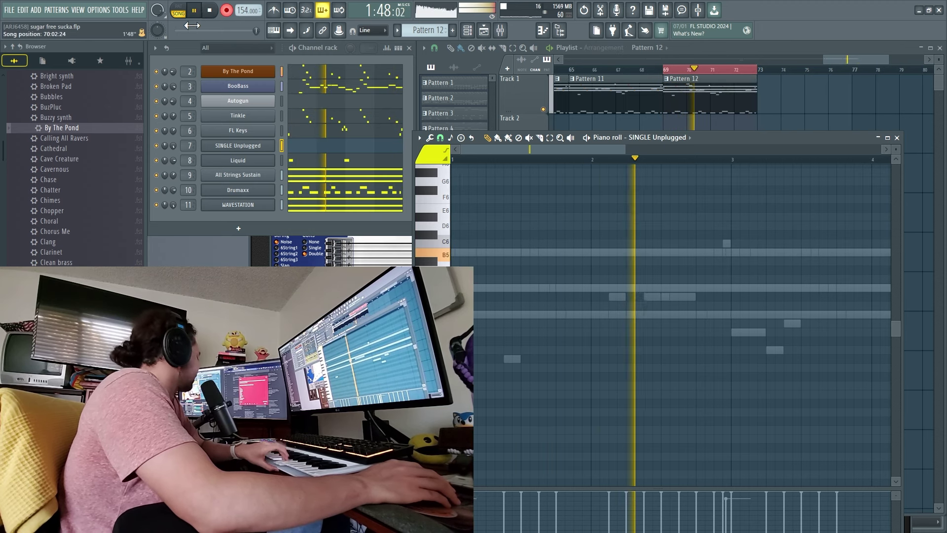
left_click_drag(621, 230, 510, 238)
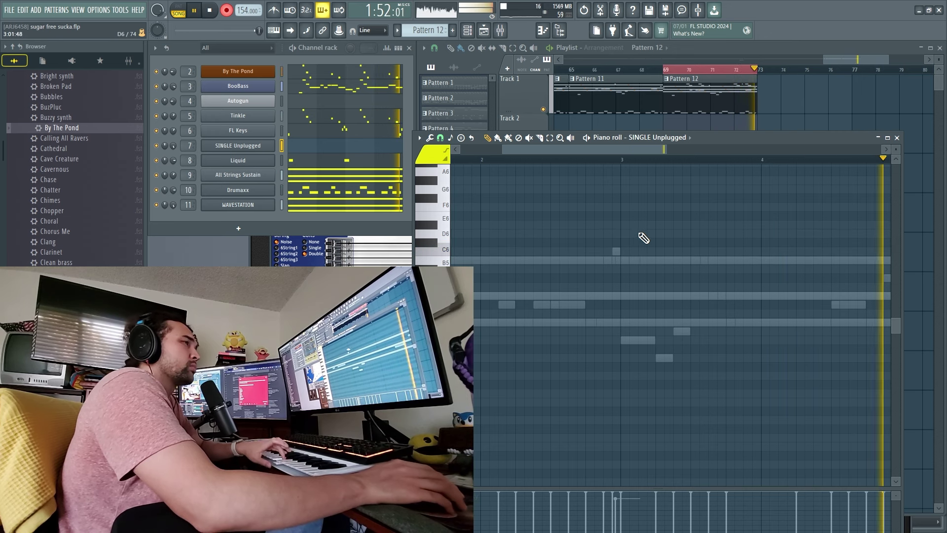
key("space")
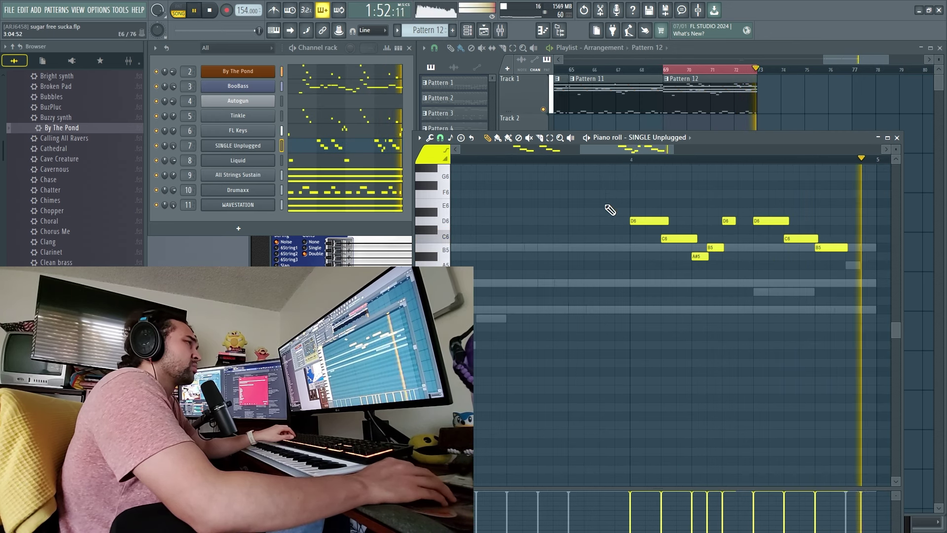
Step: Review the recorded SINGLE Unplugged melody in bars 2 to 4 while Pattern 12 loops, and close its piano roll
scroll(608, 219, "down", 1)
scroll(607, 222, "down", 2)
scroll(601, 226, "up", 1)
scroll(598, 227, "down", 3)
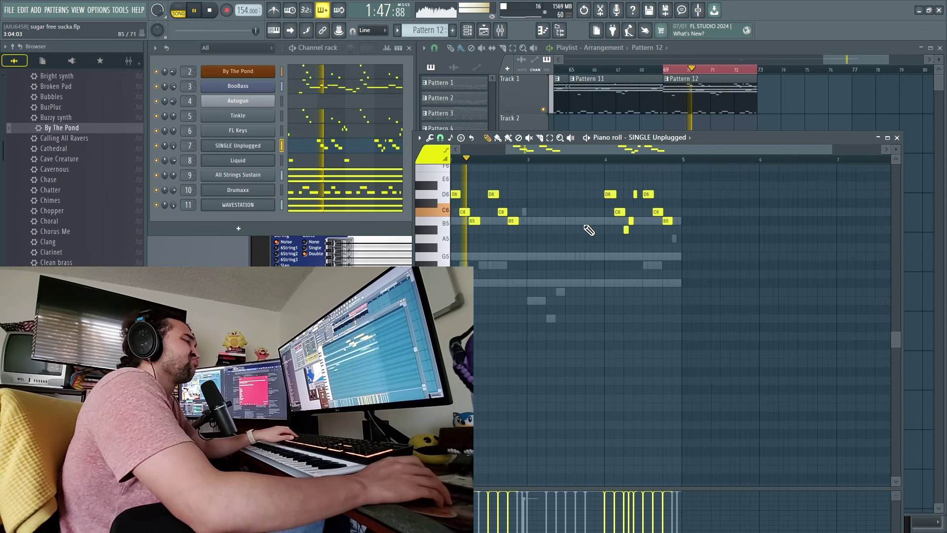
left_click_drag(574, 246, 627, 276)
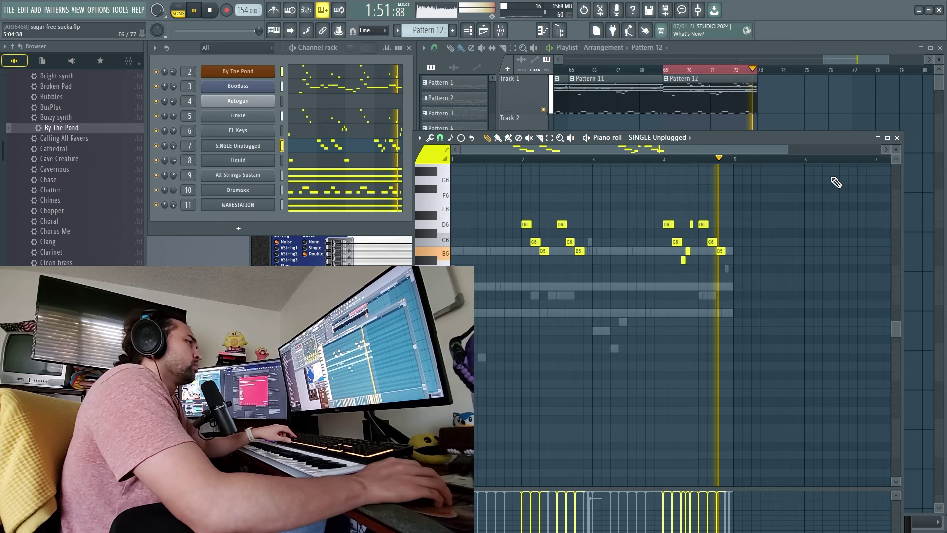
left_click(897, 138)
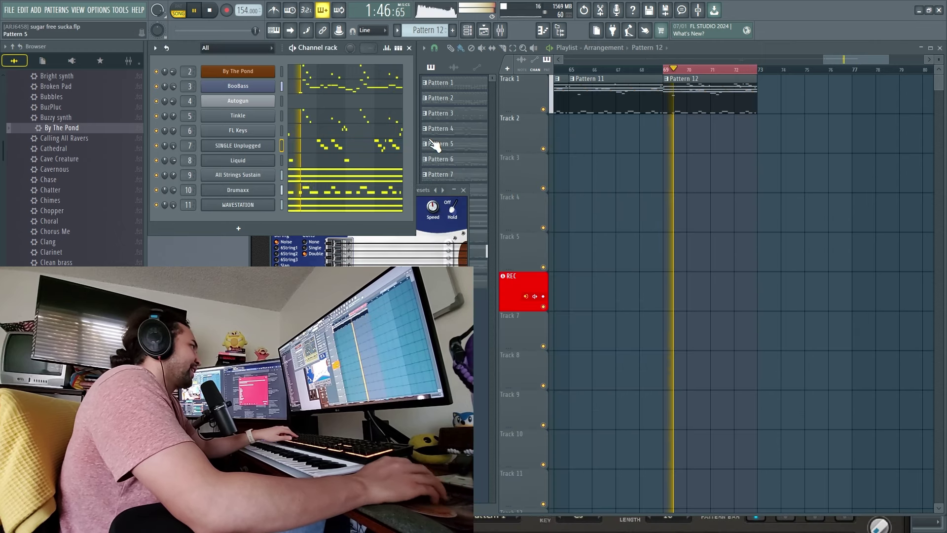
Step: Copy the All Strings Sustain chord into the Autogun channel of Pattern 13 and chop it into short repeated notes
left_click(311, 101)
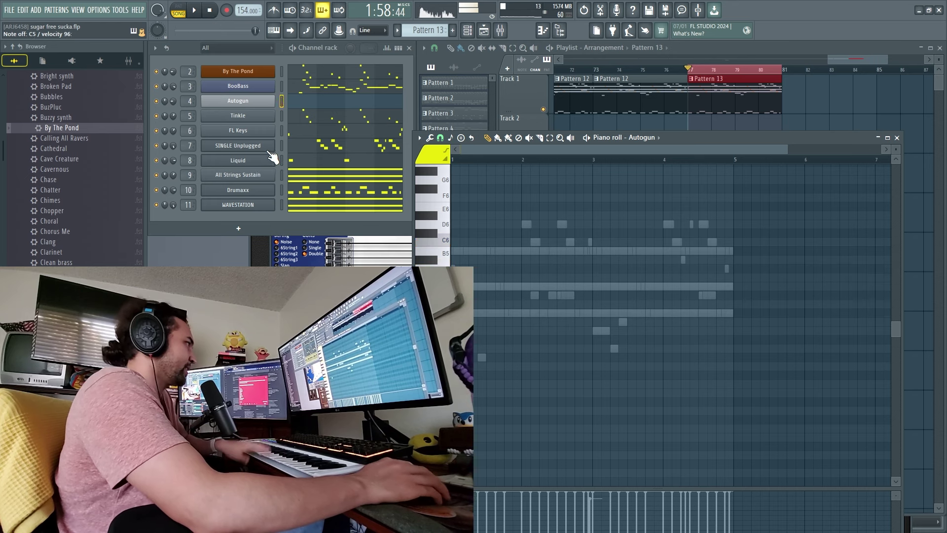
right_click(257, 178)
left_click(407, 184)
right_click(238, 100)
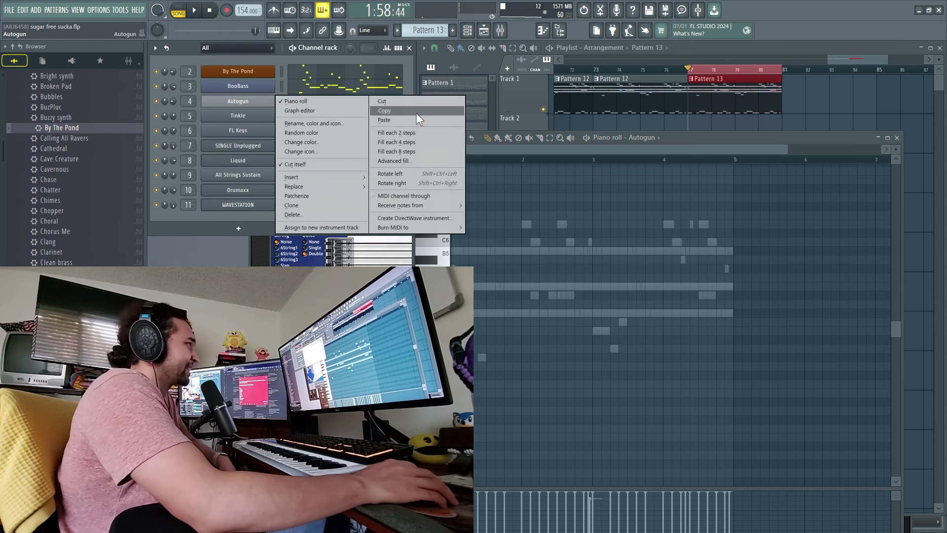
left_click(416, 113)
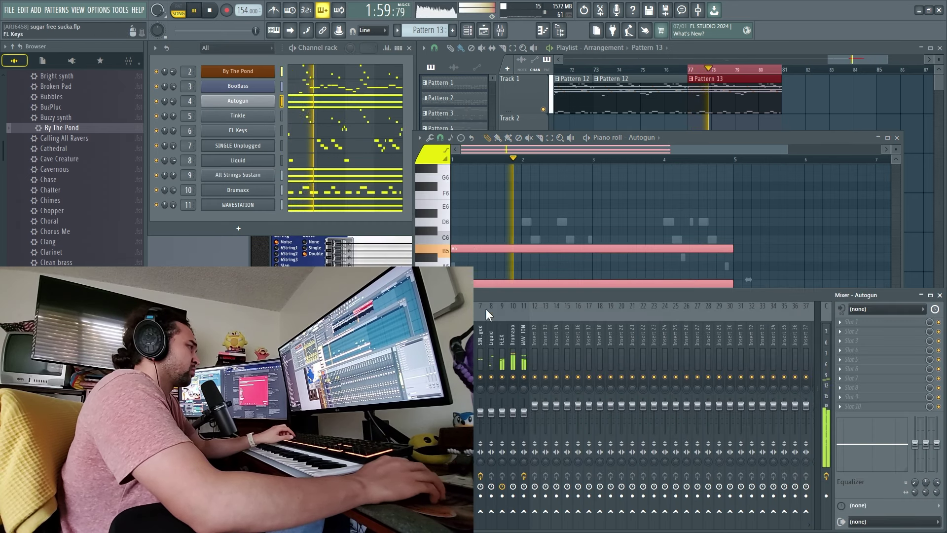
left_click(500, 270)
key("ctrl+u")
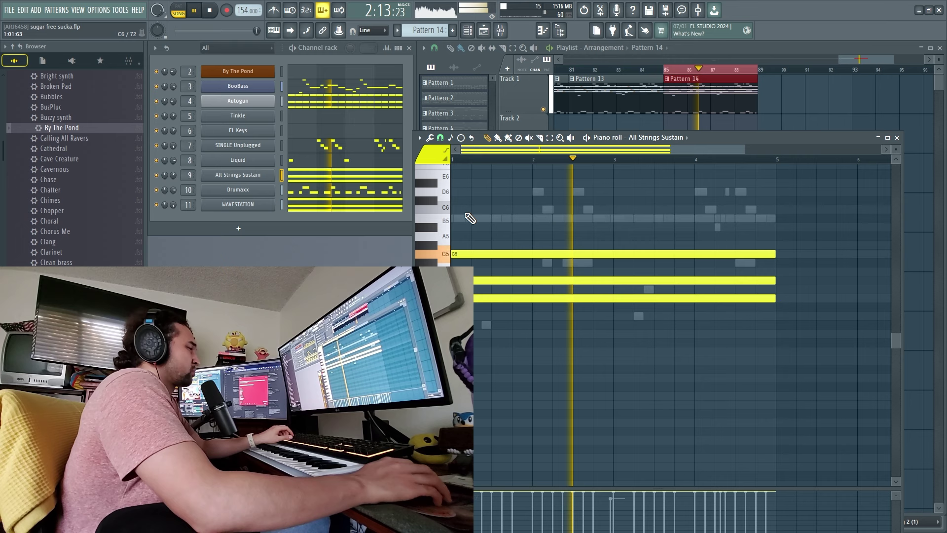
Step: Rework the sustained chord in All Strings Sustain and WAVESTATION, moving the WAVESTATION notes to A5, F5 and D5, and play it
key("space")
left_click_drag(462, 298, 462, 308)
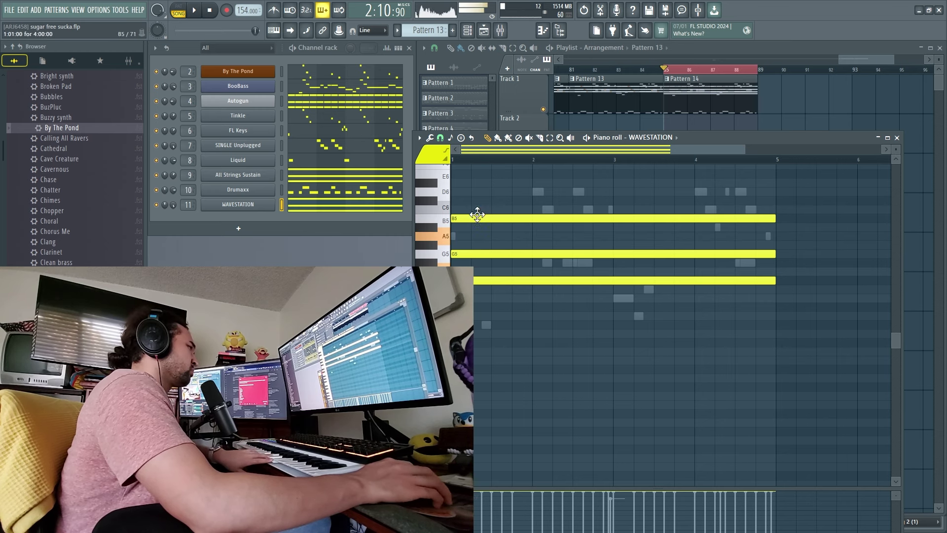
left_click_drag(477, 214, 469, 235)
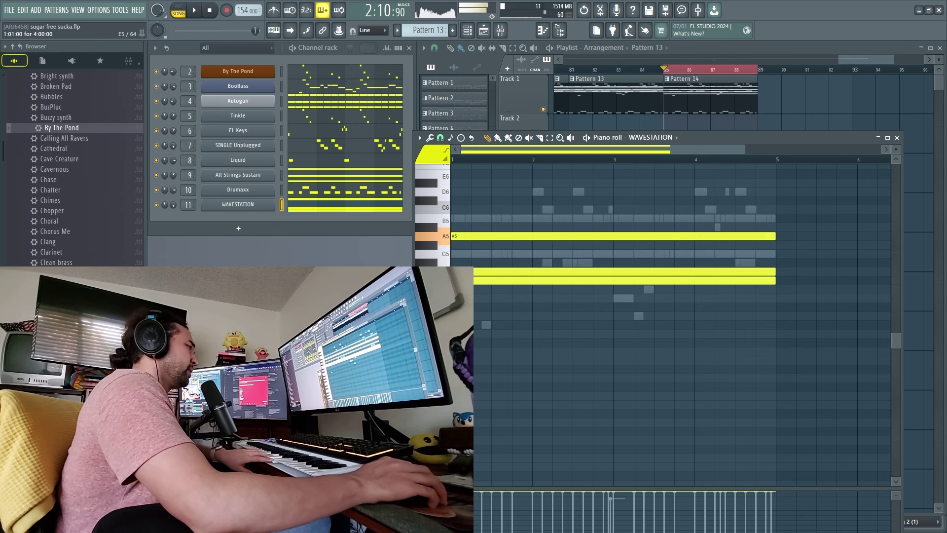
left_click_drag(461, 280, 461, 298)
key("space")
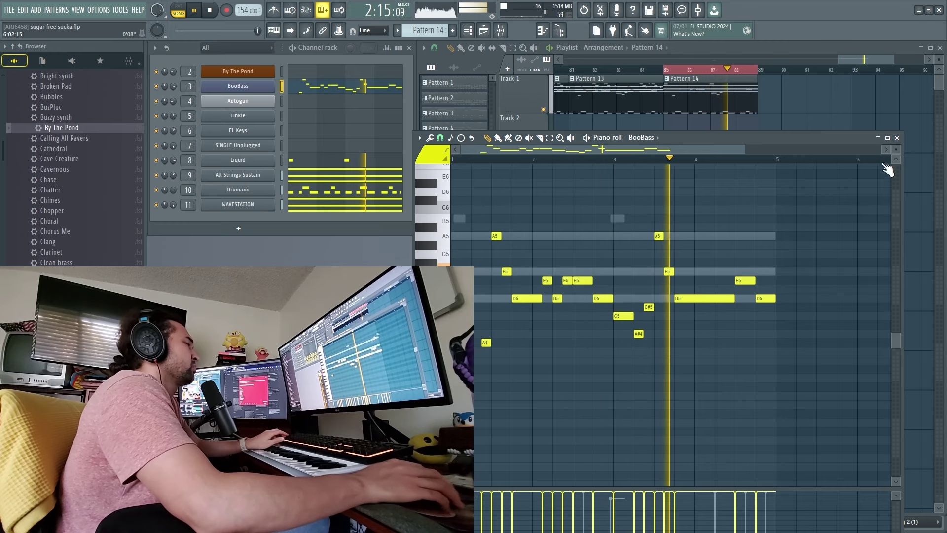
Step: Close the BooBass piano roll and extend Track 1 after Pattern 14 with Patterns 11, 13 and 15 from bar 89
left_click(896, 138)
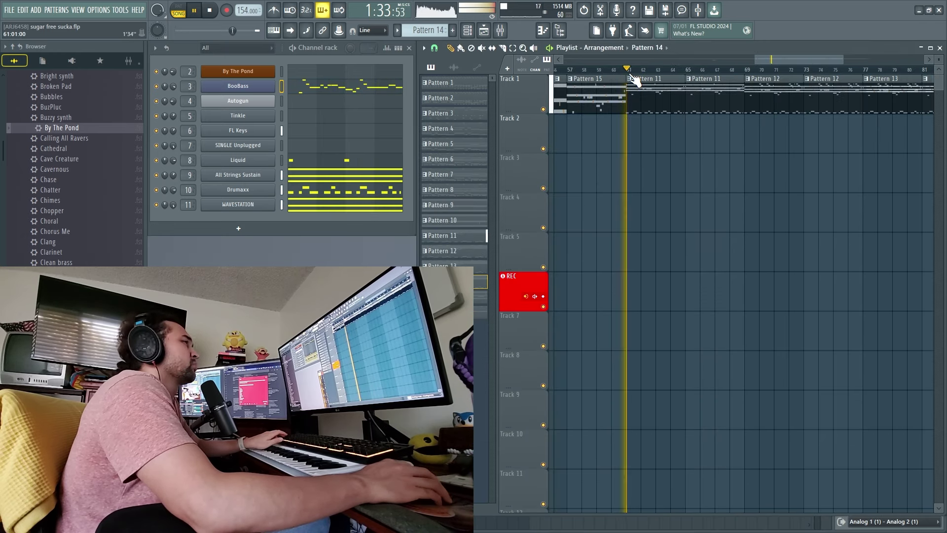
scroll(754, 150, "down", 3)
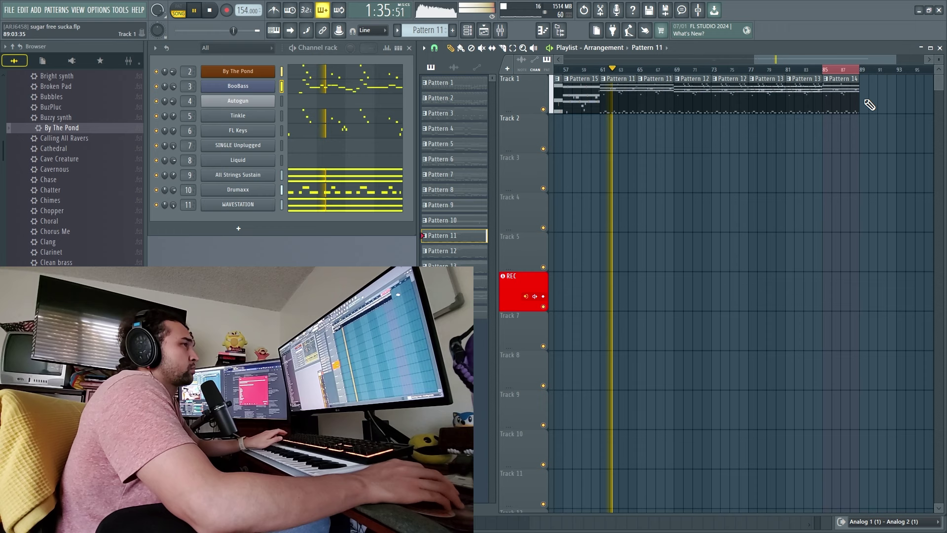
left_click(866, 100)
scroll(902, 115, "up", 3)
left_click_drag(898, 129, 809, 140)
scroll(714, 131, "down", 2)
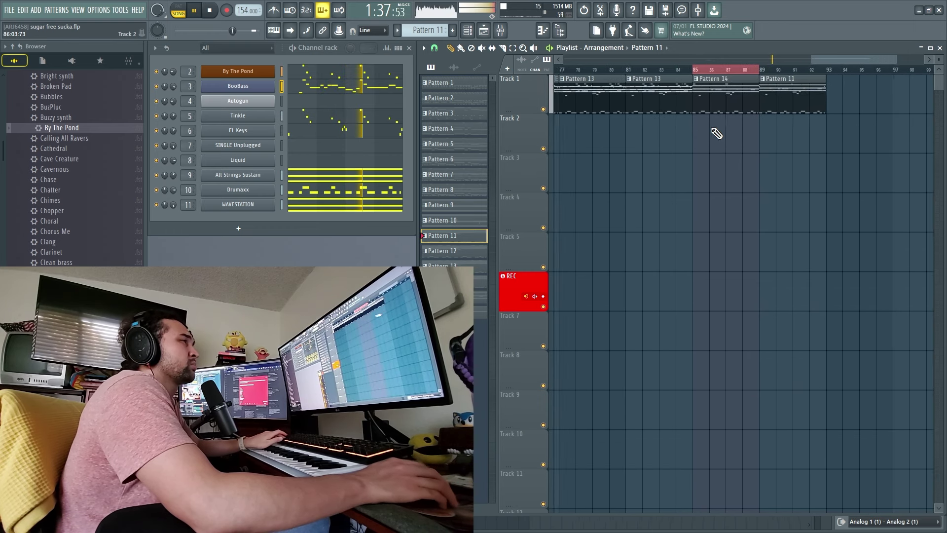
scroll(817, 127, "down", 1)
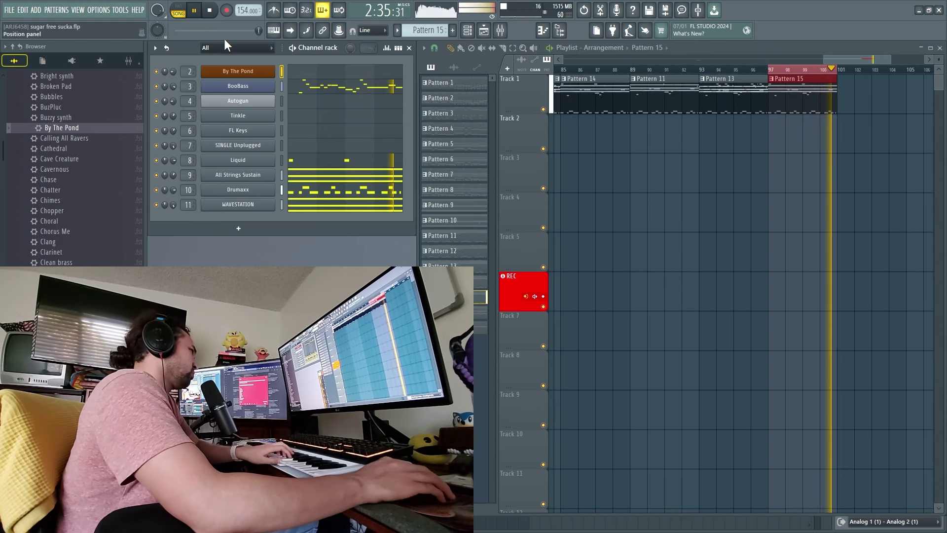
Step: Restart the song at bar 97 and record a By The Pond melody into Pattern 15, stopping after the take
left_click(210, 11)
left_click(226, 10)
left_click(194, 10)
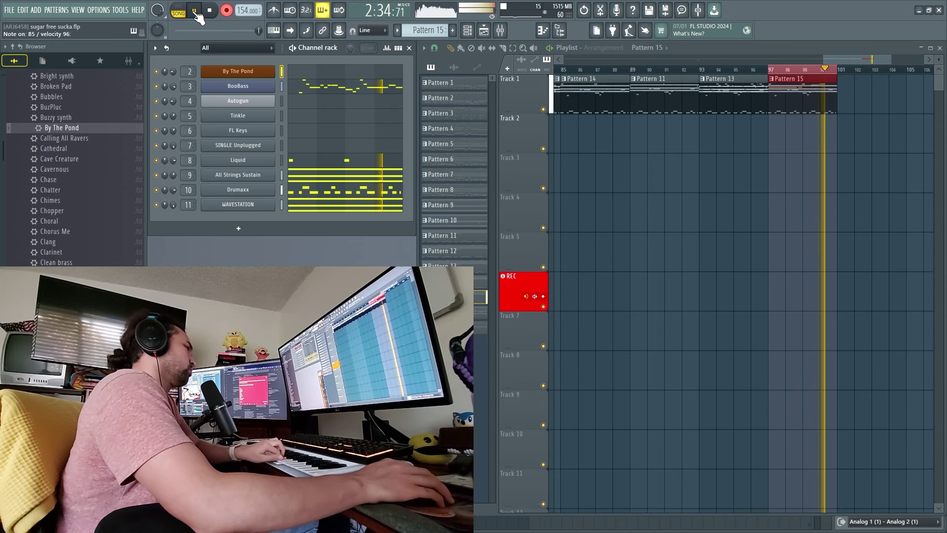
left_click(206, 10)
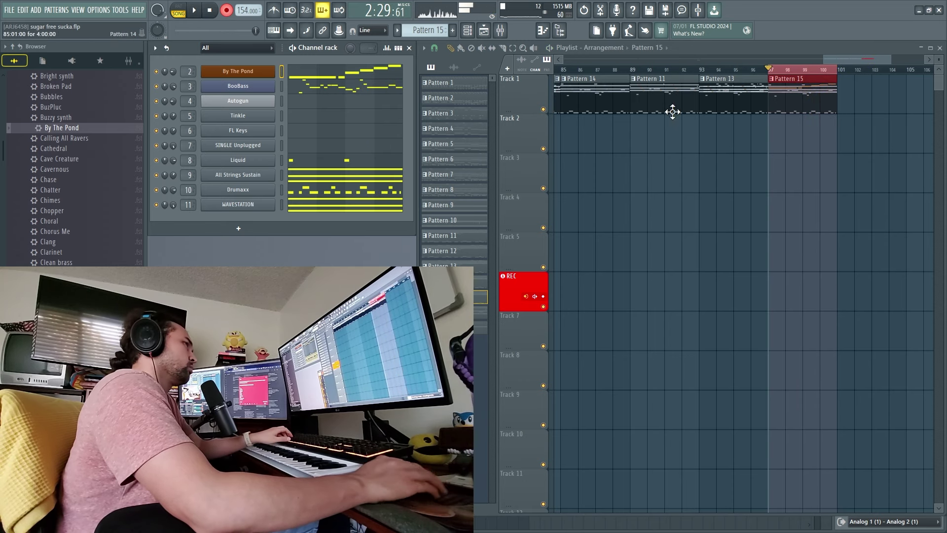
Step: Place Pattern 13 after Pattern 15 at bar 101 and play the song from bar 97
scroll(774, 136, "right", 1)
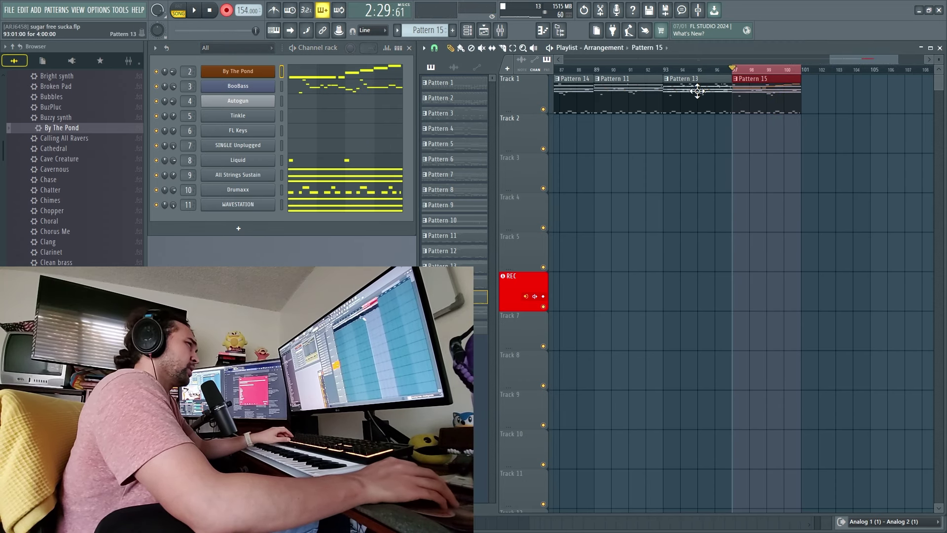
left_click(697, 91)
left_click(808, 93)
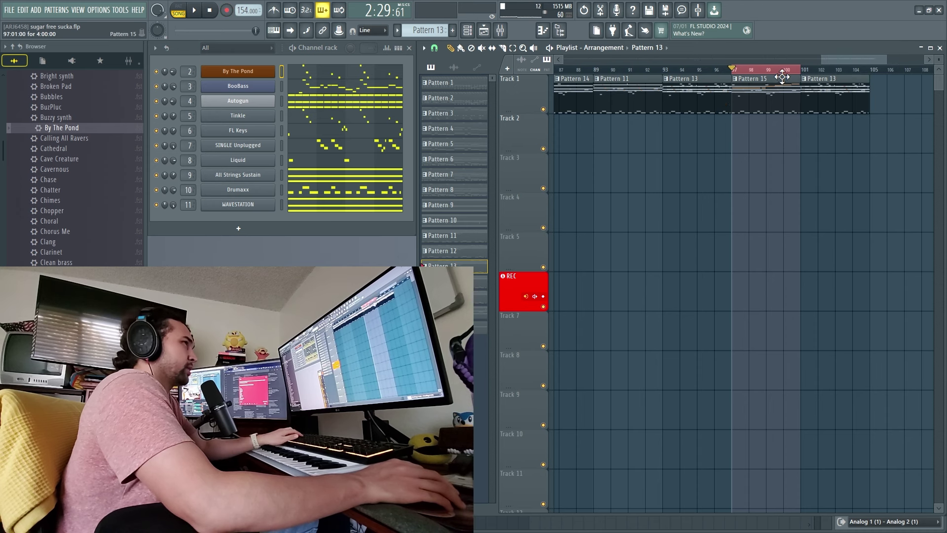
left_click(737, 79)
key("space")
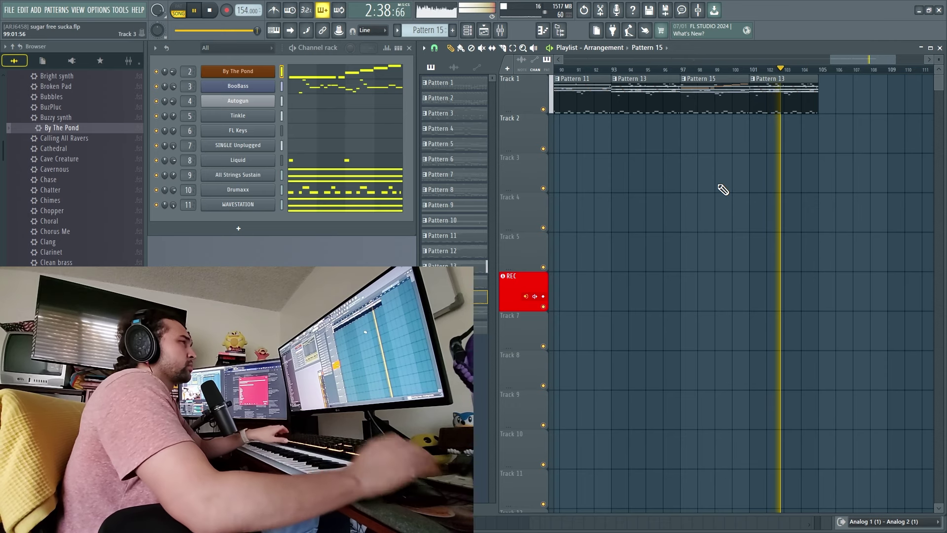
Step: Replace the Pattern 13 clip at bar 101 with Pattern 11 and add a second Pattern 11 clip at bar 105
left_click(600, 102)
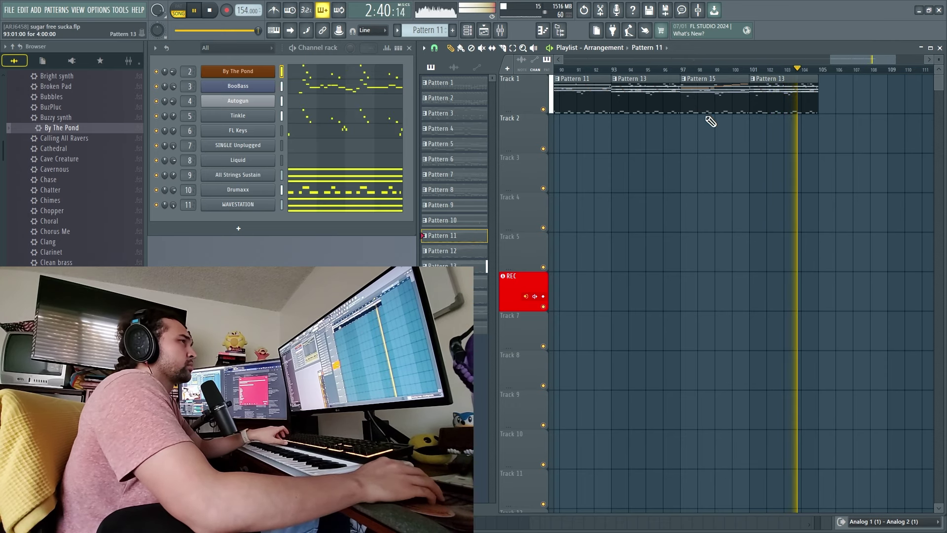
left_click(750, 123)
right_click(767, 95)
left_click_drag(775, 118, 776, 76)
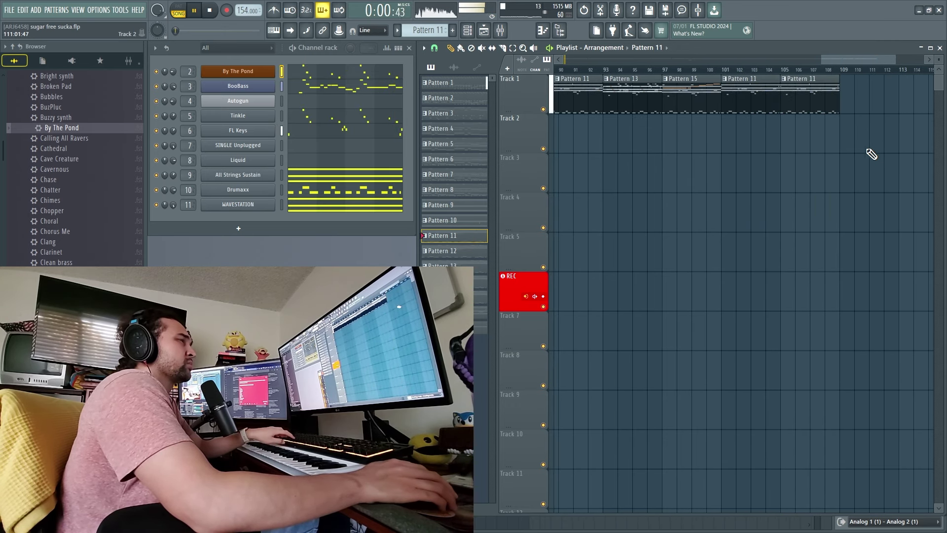
scroll(868, 151, "right", 3)
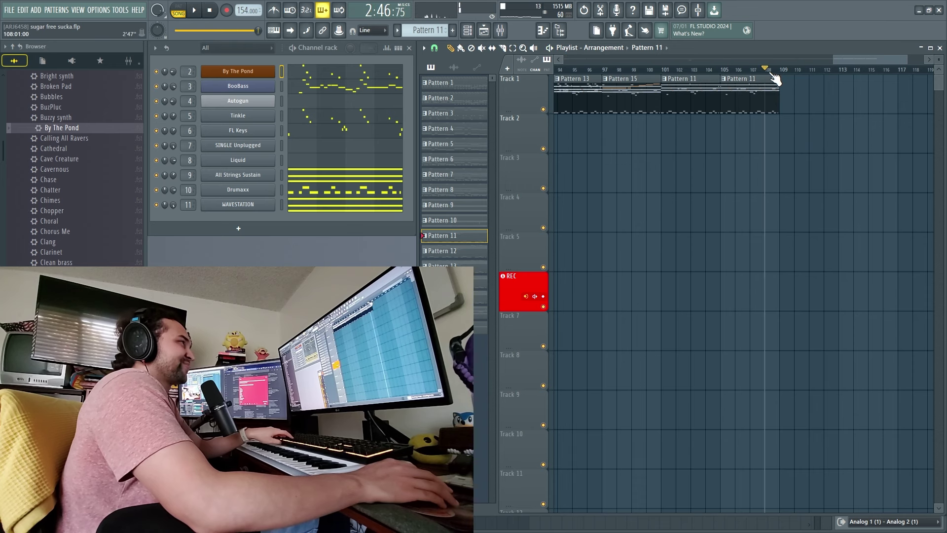
scroll(845, 158, "down", 3)
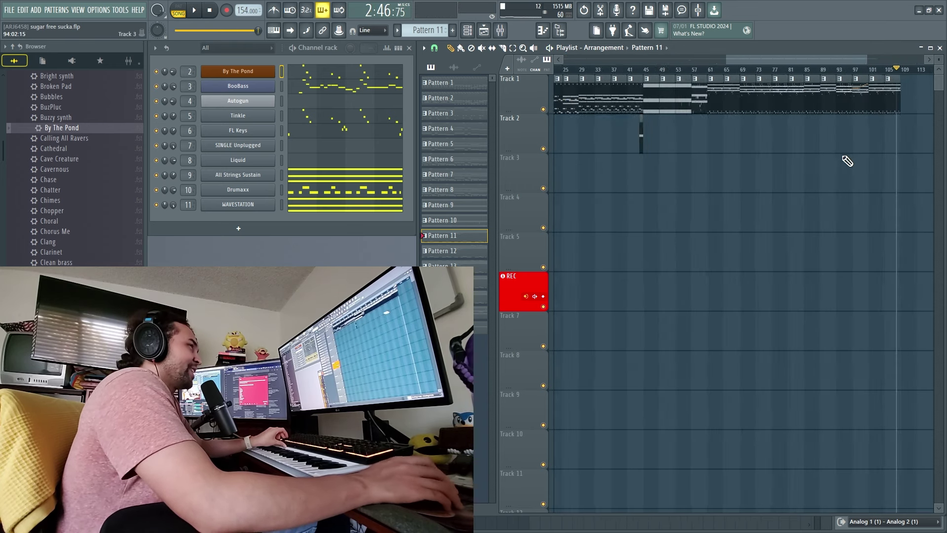
scroll(876, 138, "up", 4)
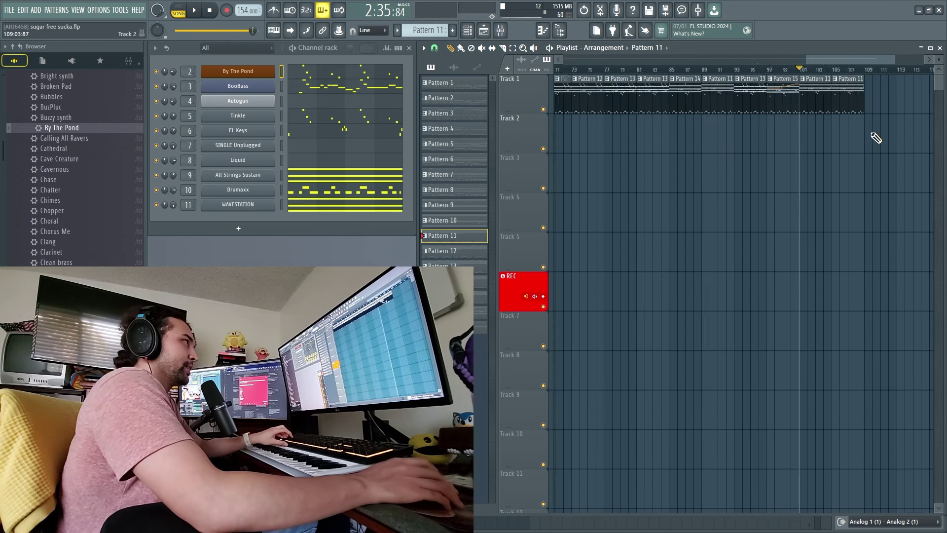
Step: Close all open windows, bring back the channel rack and playlist, and pick Pattern 13 from its playlist clip
key("F12")
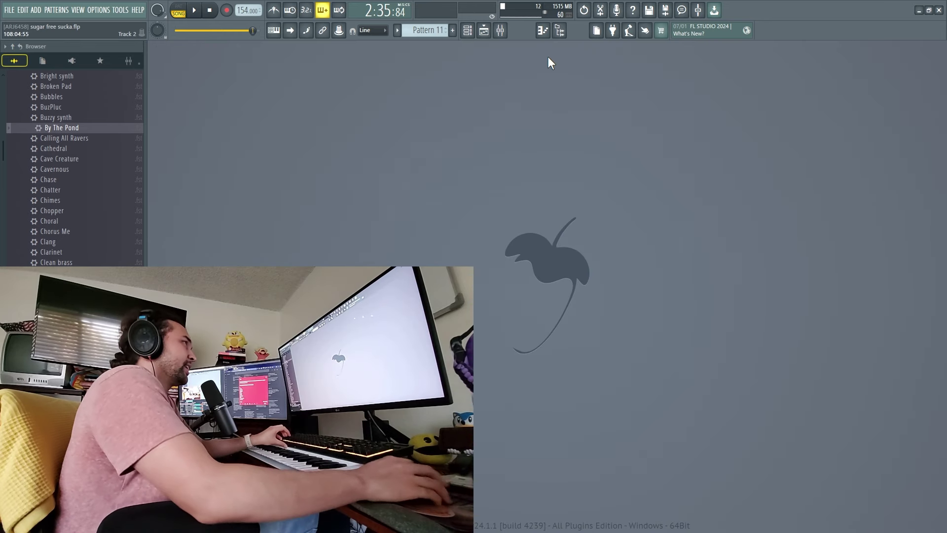
left_click(473, 32)
left_click(484, 32)
left_click(499, 32)
left_click(729, 97)
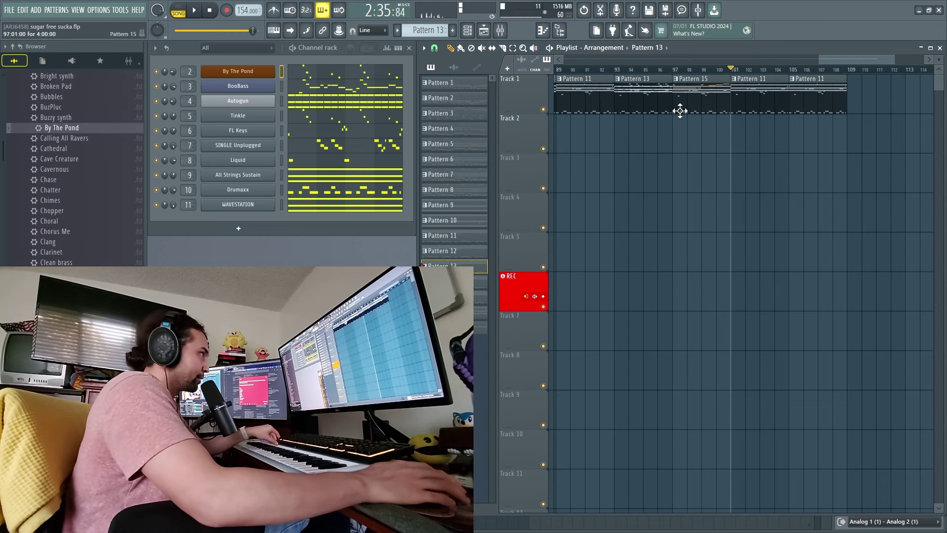
Step: Play the arrangement from the beginning and stop the playback with the whole song in view
scroll(661, 128, "down", 5)
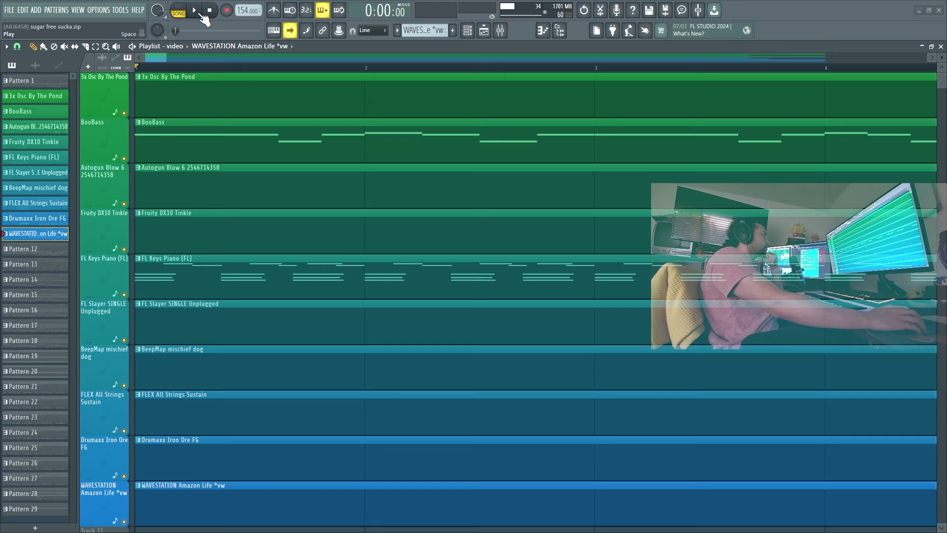
left_click(199, 13)
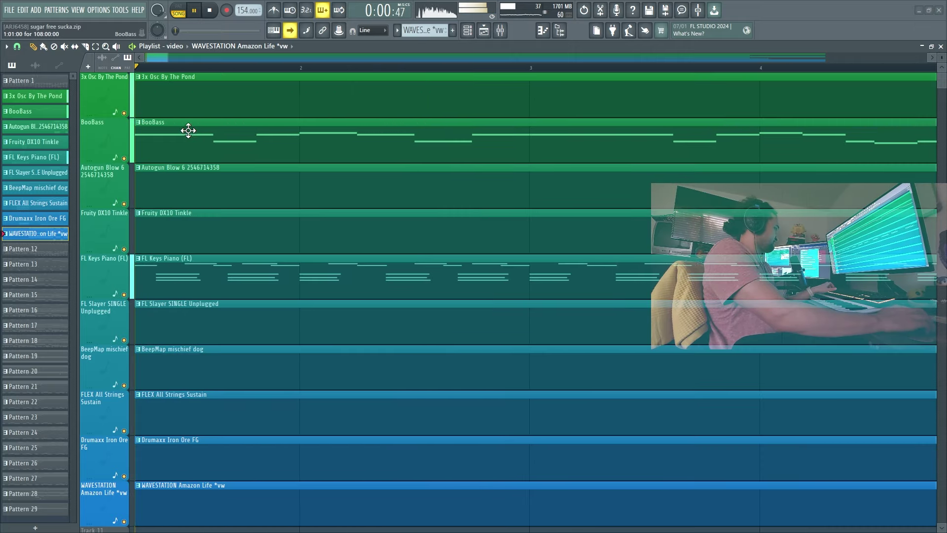
scroll(261, 143, "down", 10)
key("space")
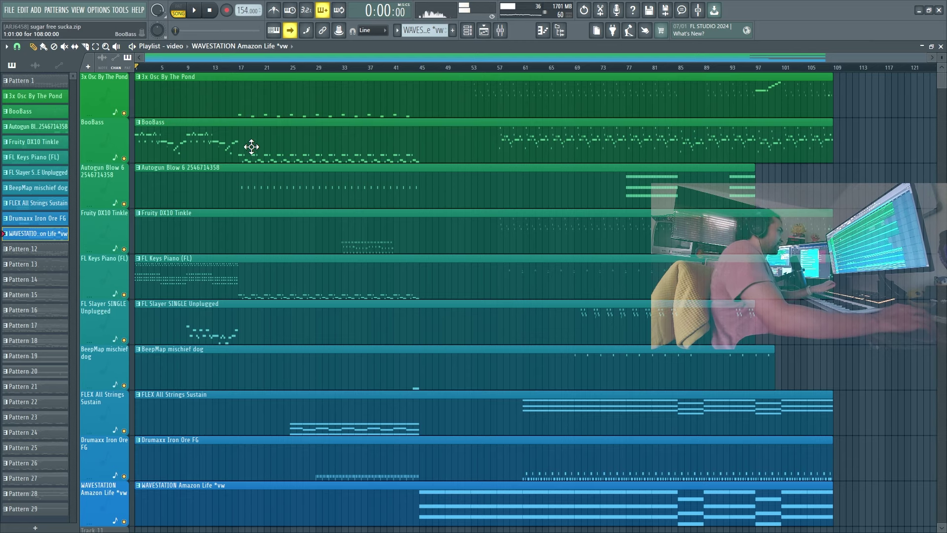
Step: Extend the 3x Osc By The Pond clip in the playlist to bar 113
left_click_drag(831, 78, 858, 77)
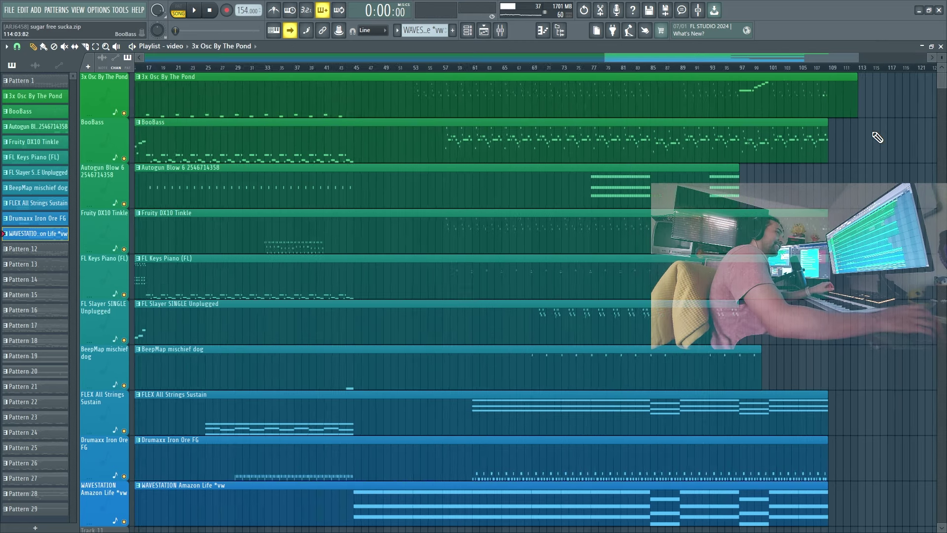
scroll(701, 75, "up", 5)
scroll(708, 134, "down", 5)
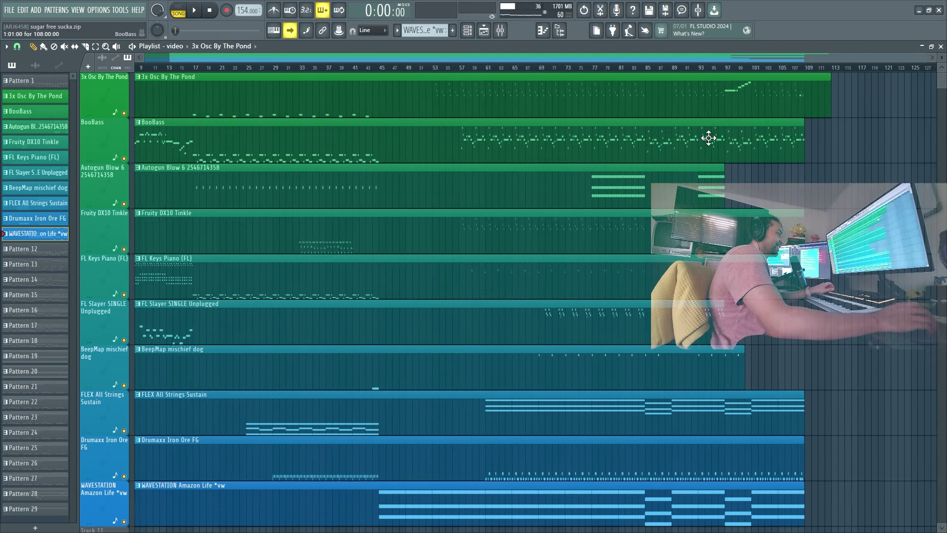